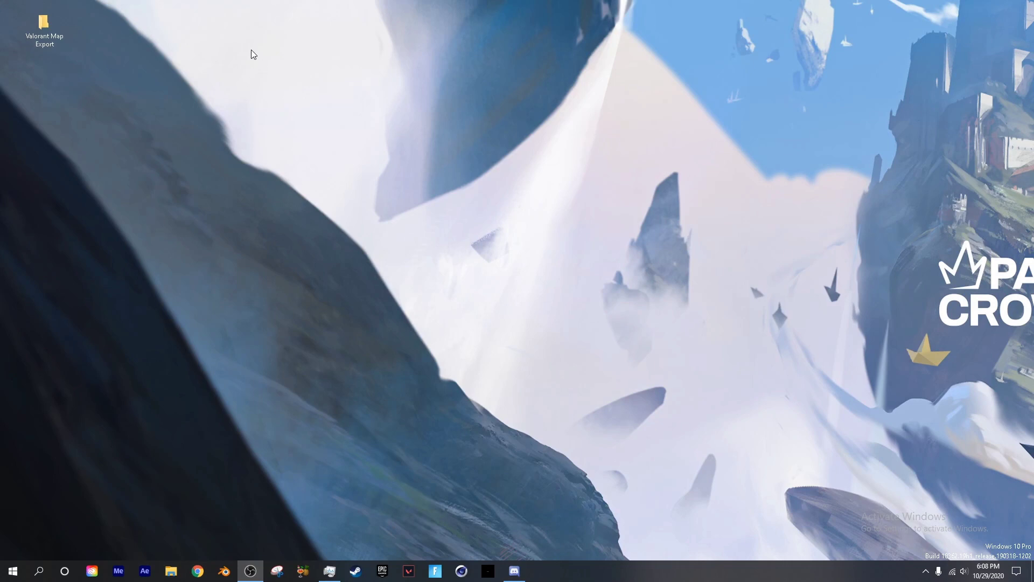
Step: Open the Configssss.txt file from the Valorant Map Export folder on the desktop
left_click_drag(404, 154, 149, 45)
double_click(44, 30)
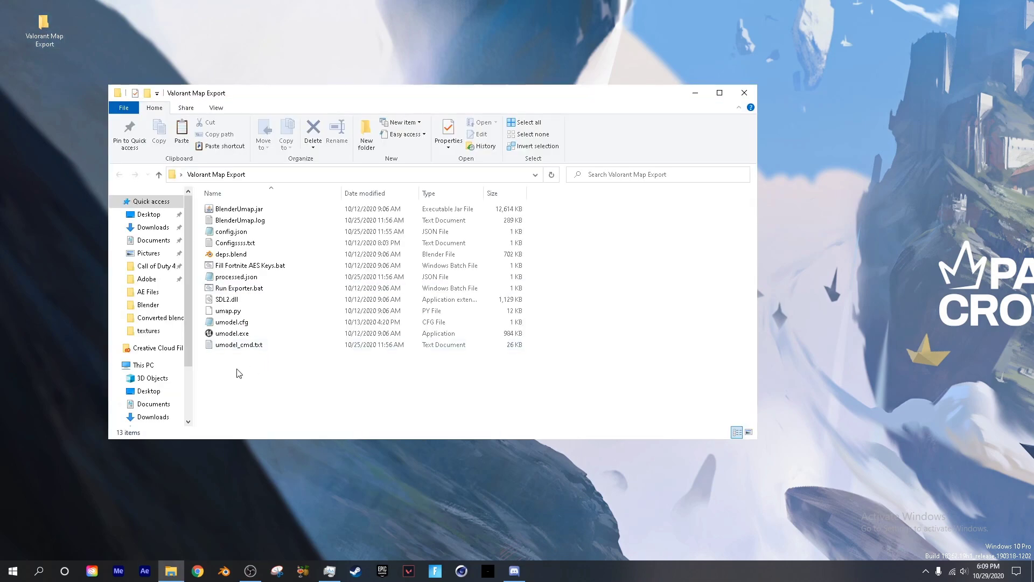
left_click_drag(232, 362, 307, 369)
left_click(272, 244)
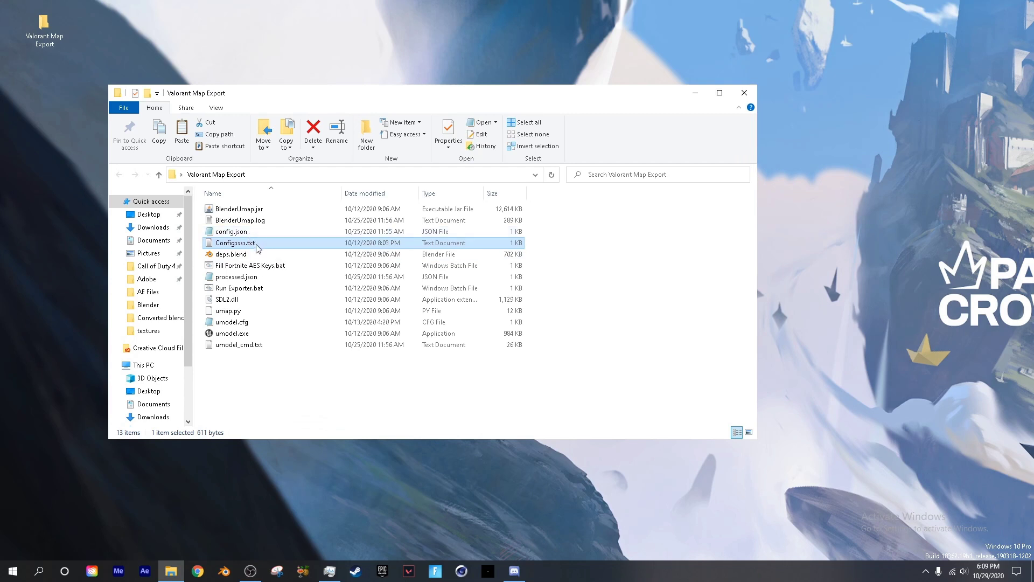
left_click(500, 372)
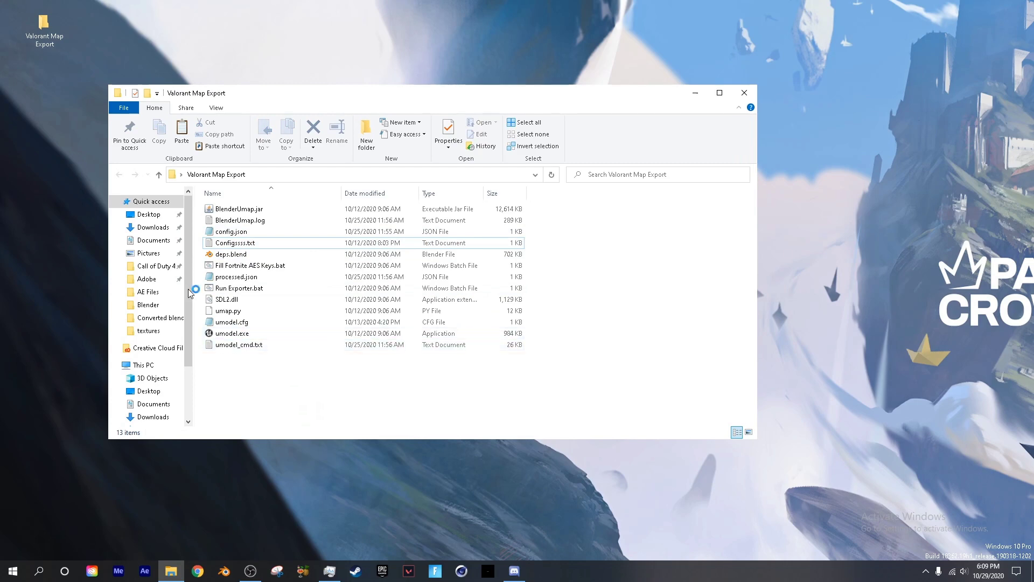
double_click(244, 246)
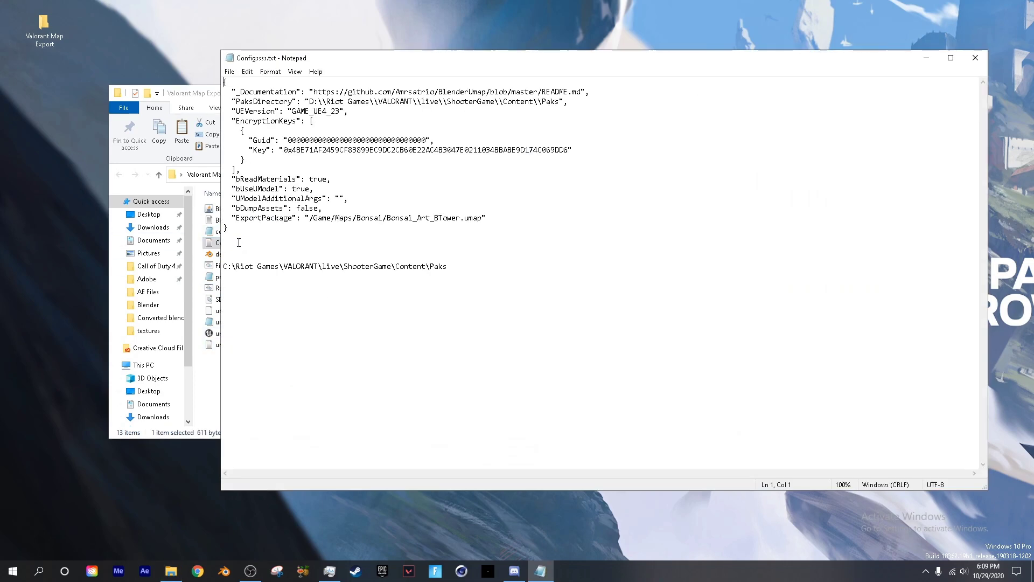
Step: Review the UEVersion entry in the config text, copy the encryption key value, and close the file
left_click_drag(288, 63, 186, 49)
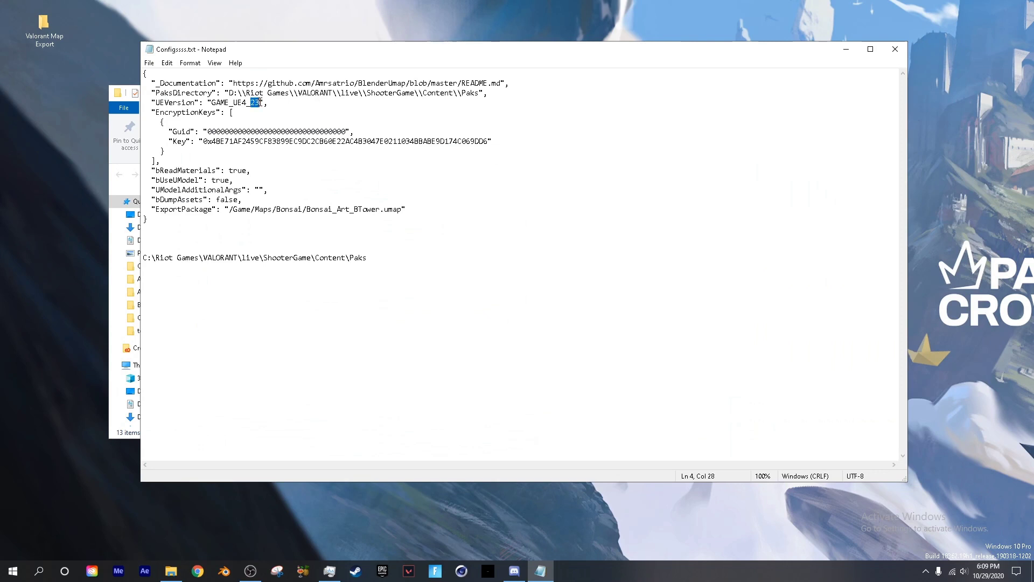
left_click(250, 104)
double_click(258, 104)
left_click(253, 104)
left_click(207, 145)
left_click_drag(173, 141, 489, 143)
key("ctrl+c")
left_click(215, 140)
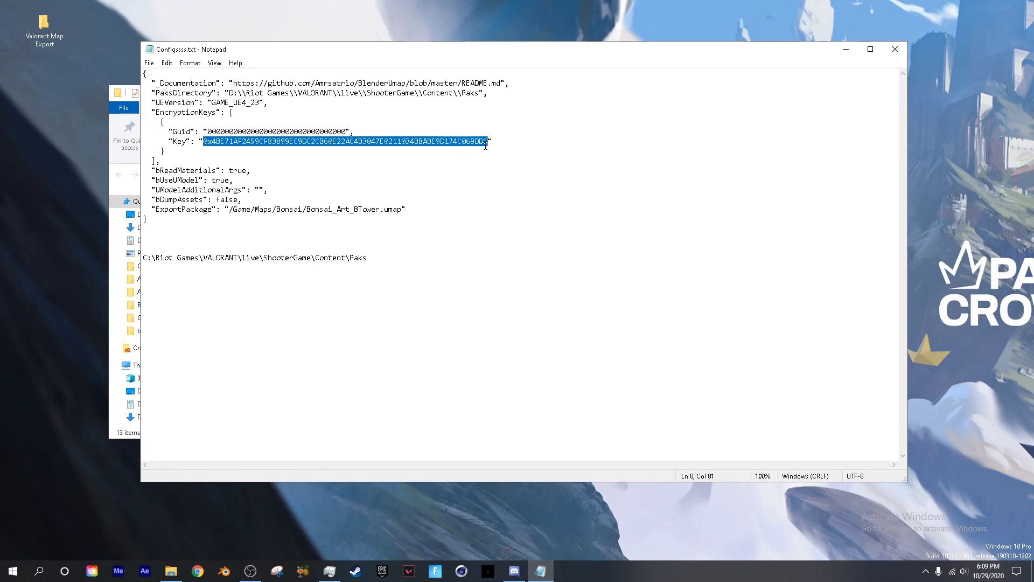
left_click(895, 49)
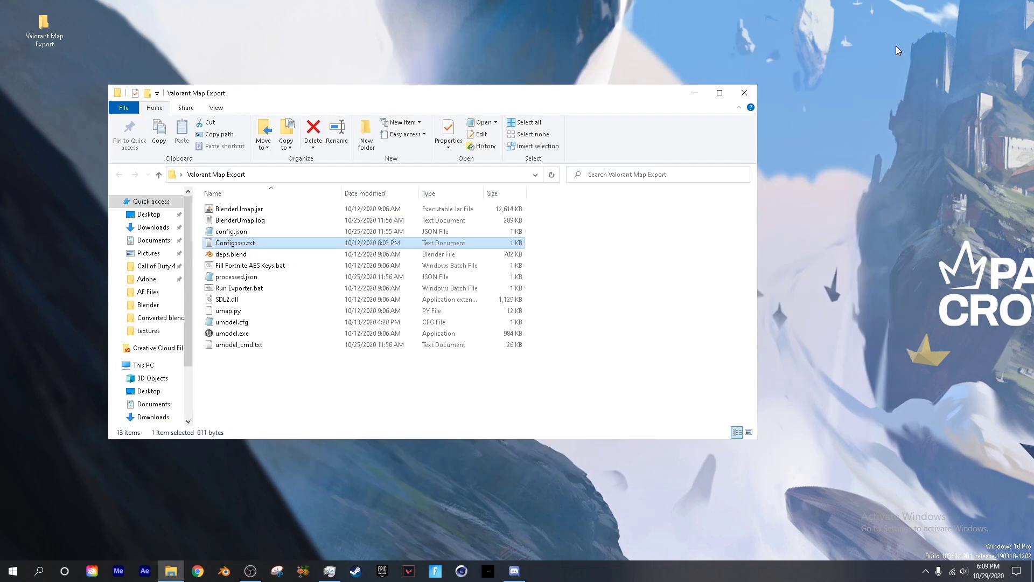
Step: Launch umodel.exe and set the path to game files to C:\Riot Games\VALORANT\live\ShooterGame\Content\Paks
double_click(237, 334)
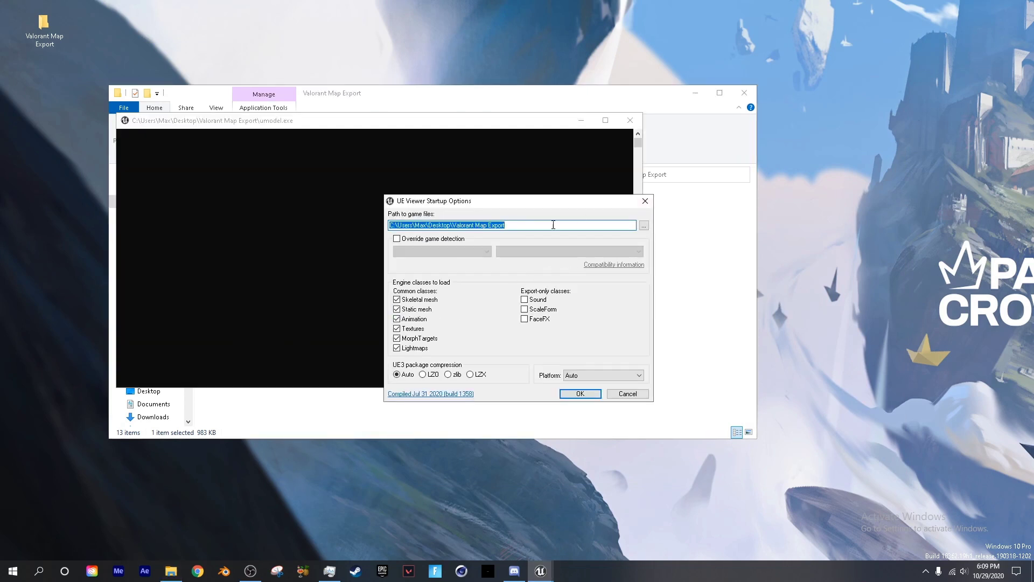
left_click(644, 225)
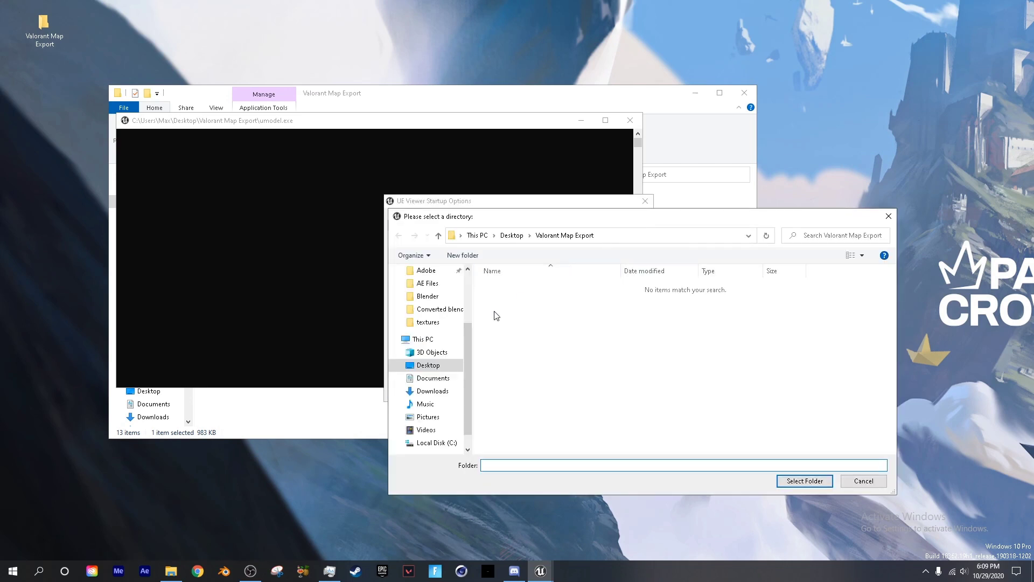
left_click(433, 443)
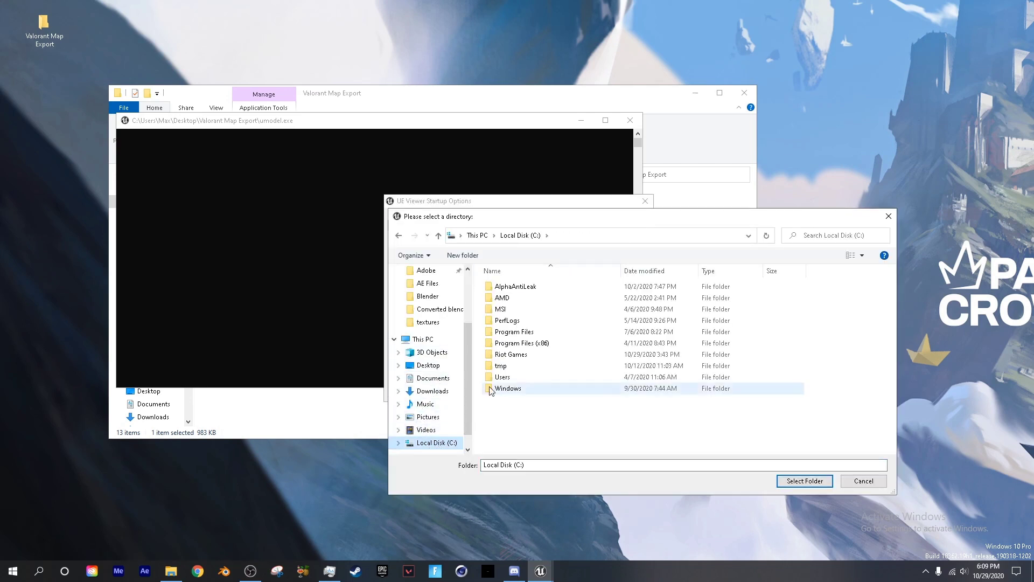
double_click(509, 355)
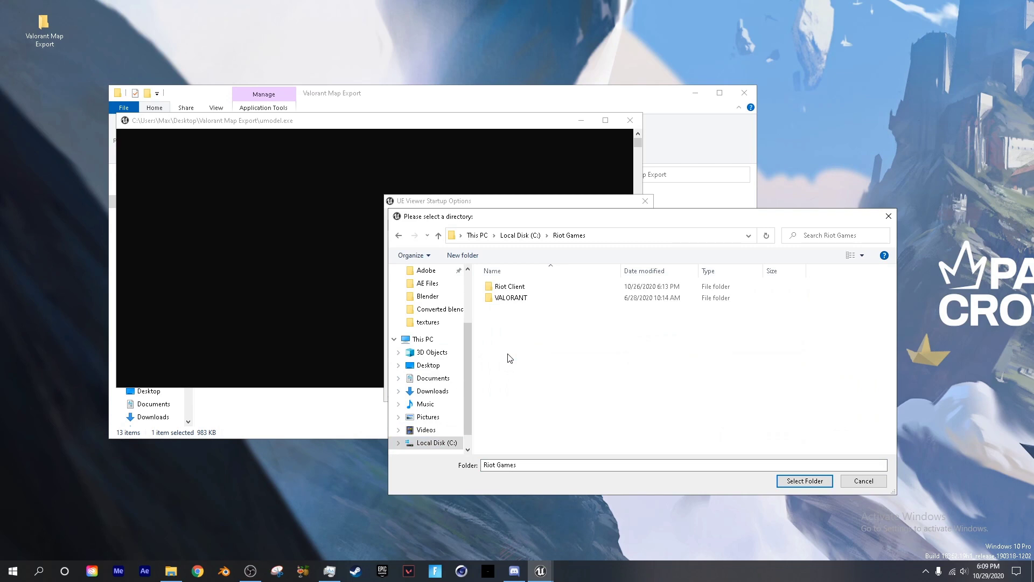
double_click(514, 299)
double_click(512, 289)
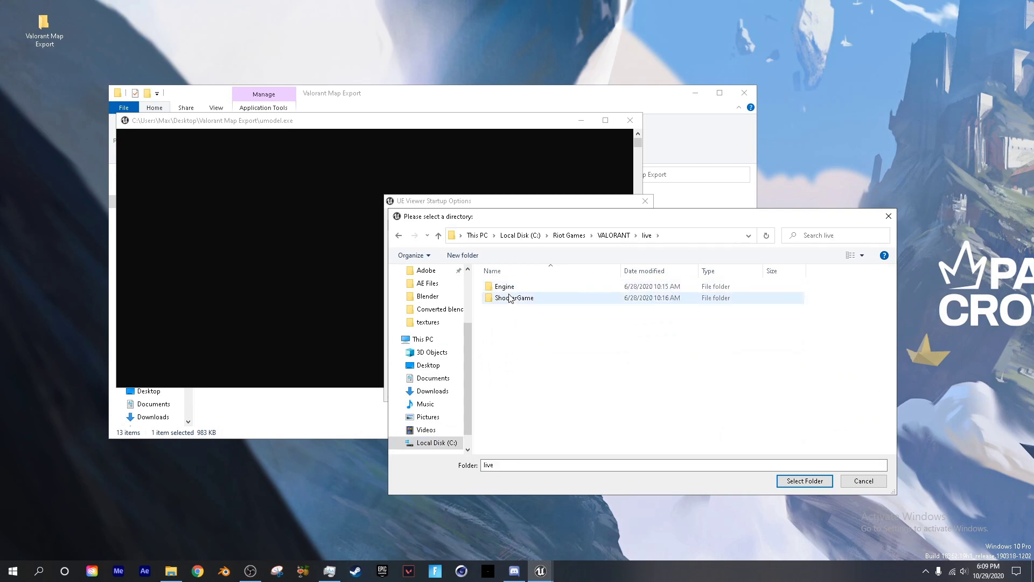
double_click(511, 299)
double_click(510, 300)
double_click(510, 298)
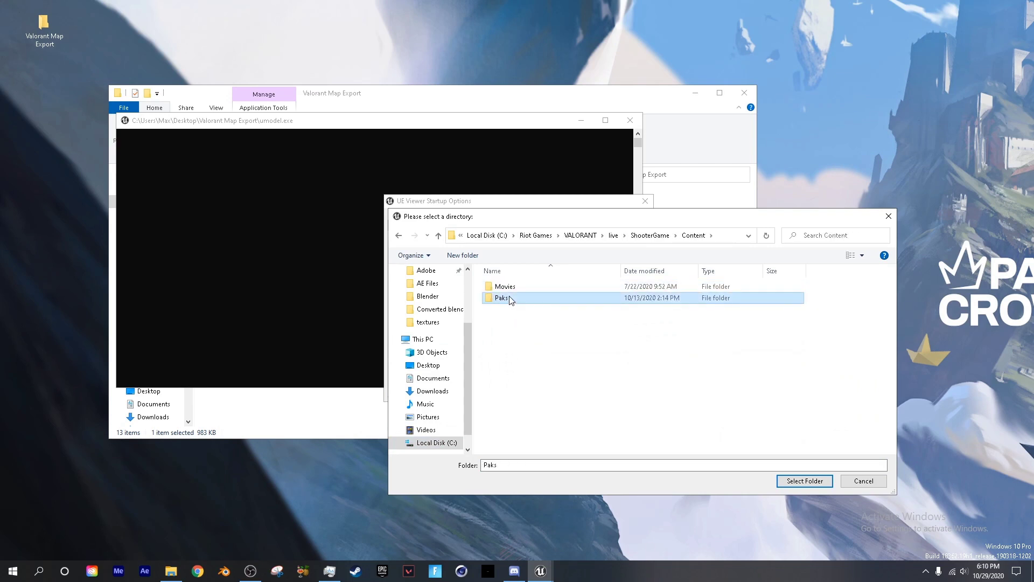
left_click(805, 481)
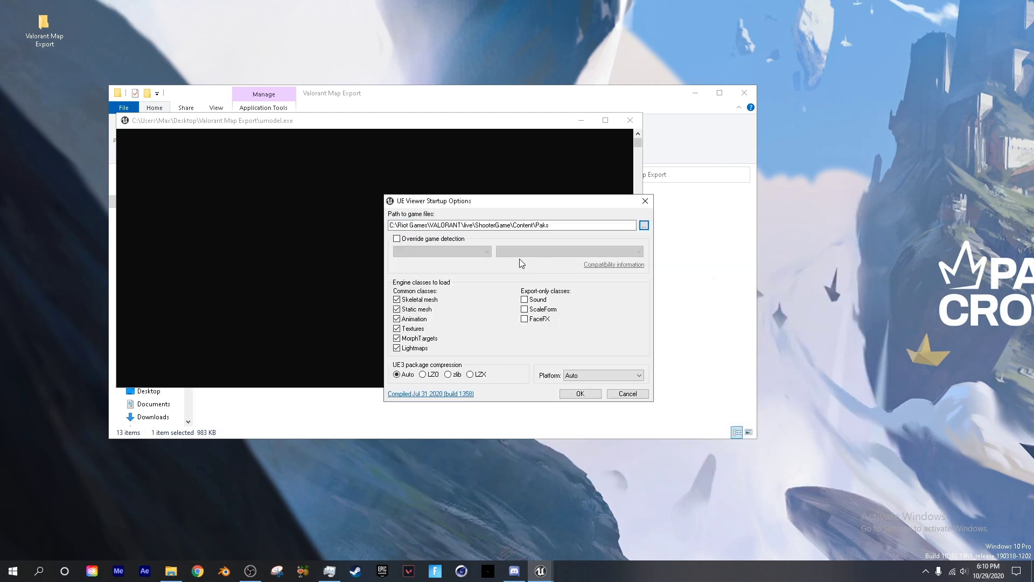
Step: Override the game detection with Unreal engine 4, version Unreal engine 4.23, and accept the startup options
left_click(406, 241)
left_click(413, 250)
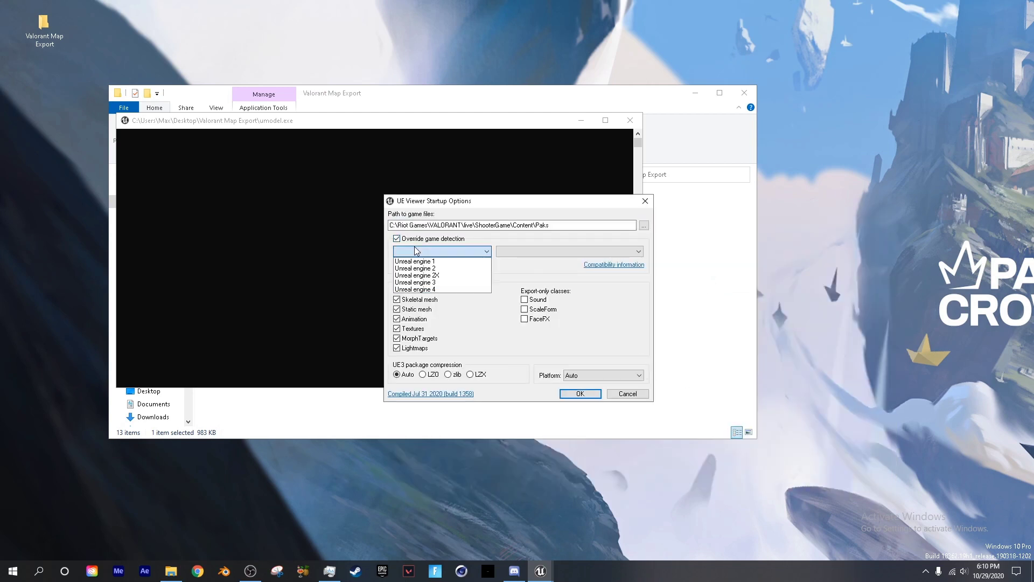
left_click(431, 289)
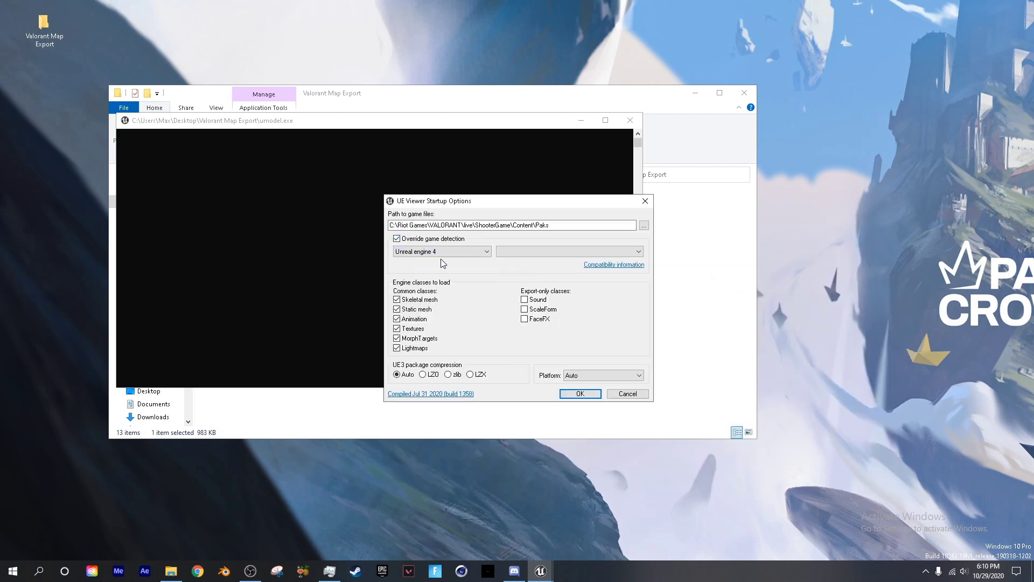
left_click(516, 252)
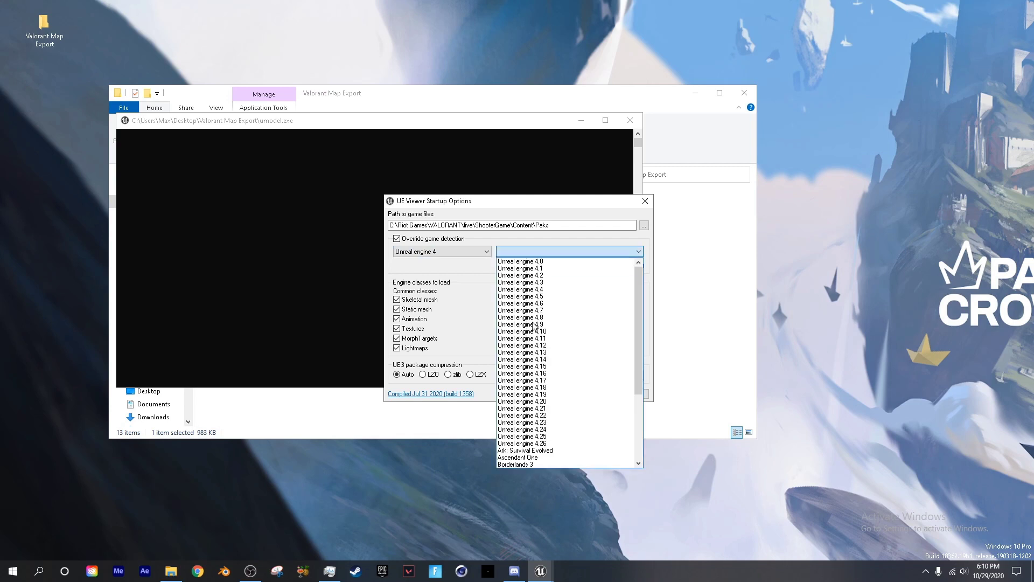
left_click(562, 421)
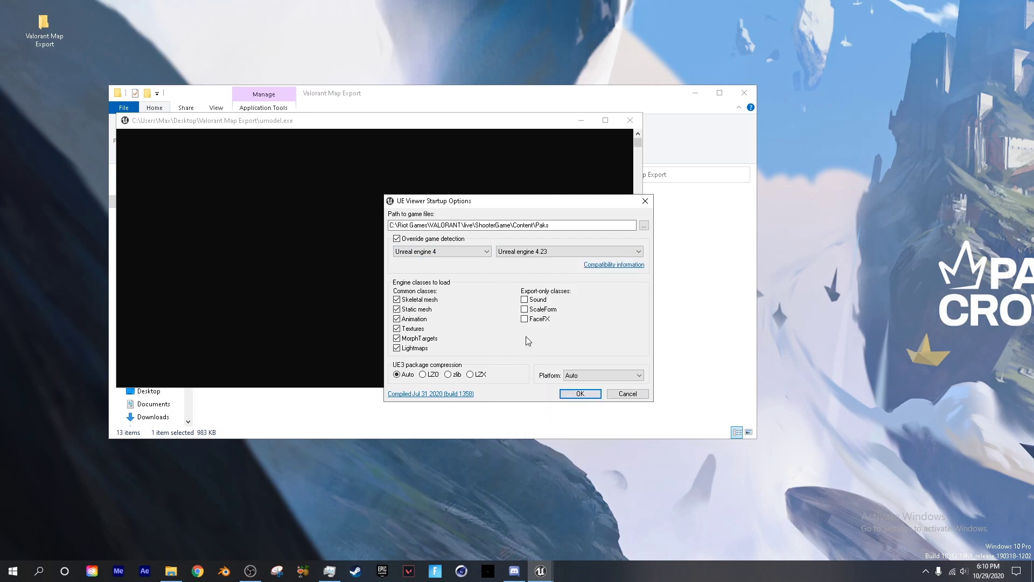
left_click(578, 394)
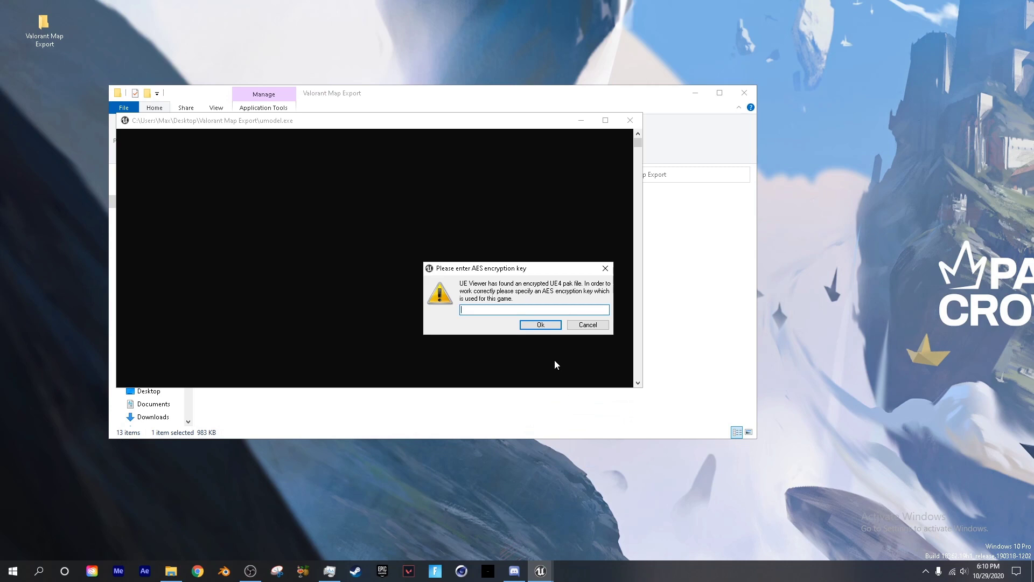
Step: Paste the copied AES encryption key for the game's pak files and confirm it
key("ctrl+v")
left_click(545, 323)
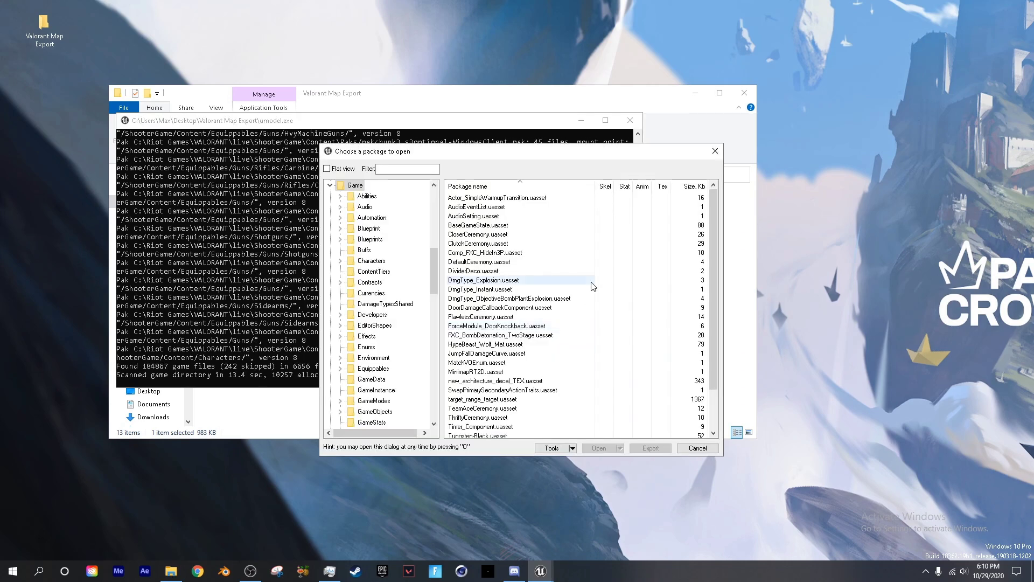
Step: Filter the package list by .umap and display the packages in flat view
left_click(397, 168)
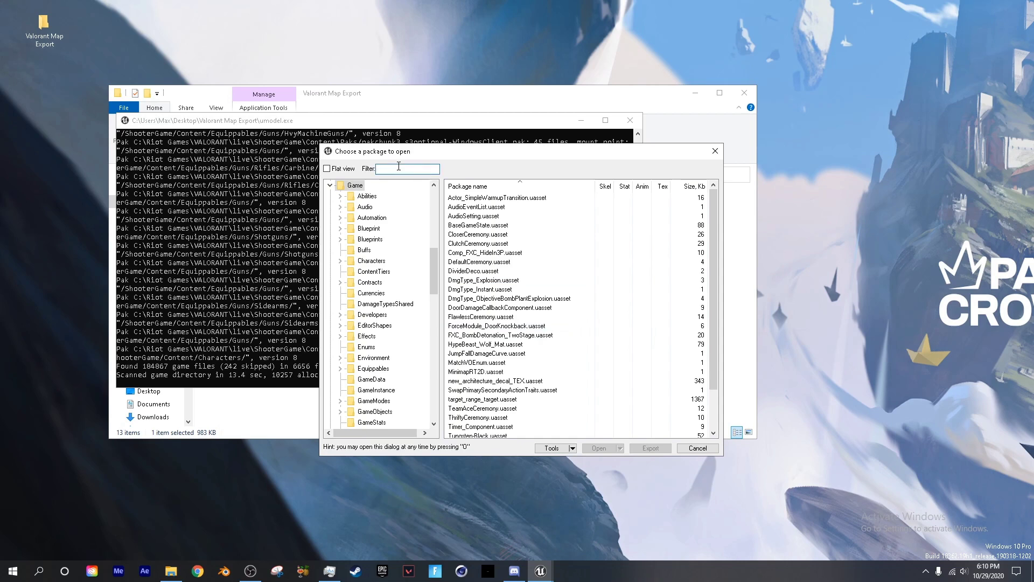
left_click_drag(455, 157, 425, 143)
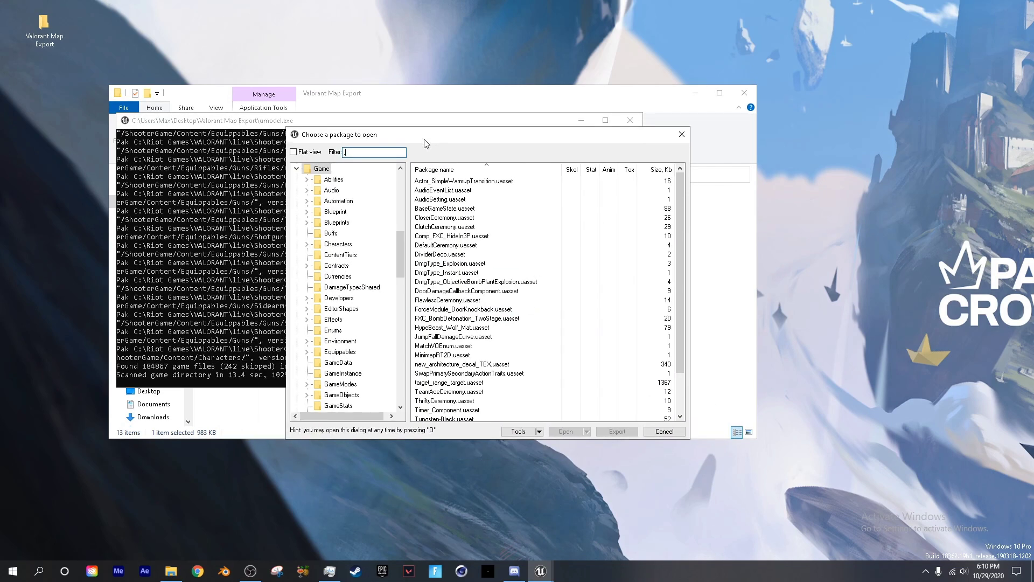
type("umap")
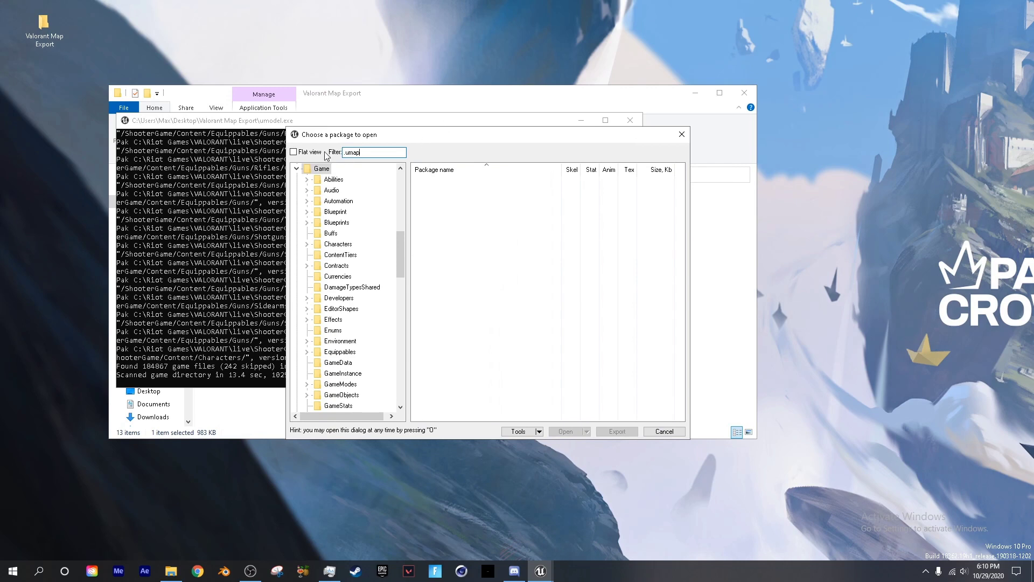
left_click(298, 151)
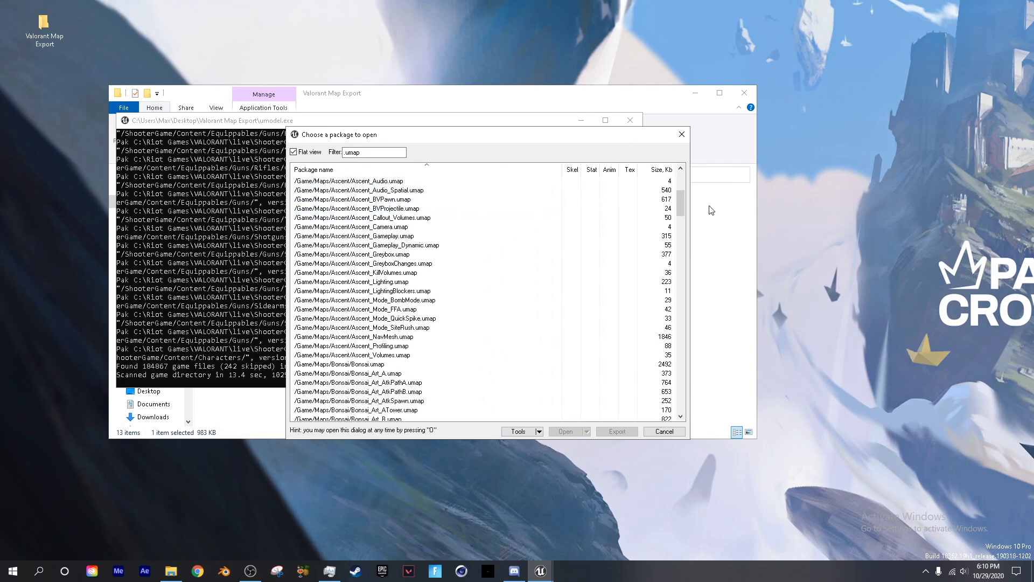
Step: Examine the .umap packages under /Game/Maps, covering maps such as Ascent, Bonsai, Duality, Port and Poveglia
left_click_drag(682, 201, 698, 385)
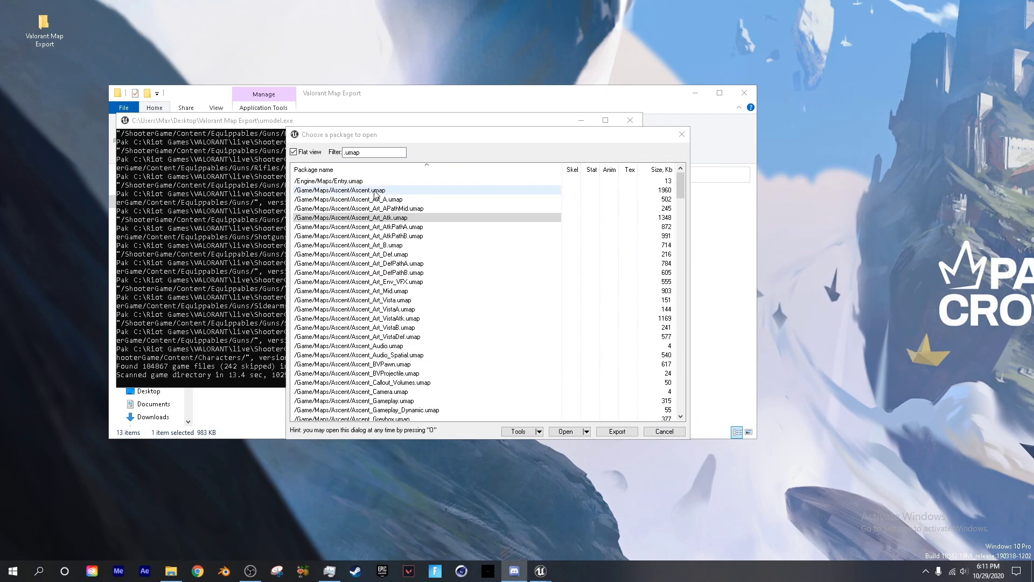
left_click(379, 189)
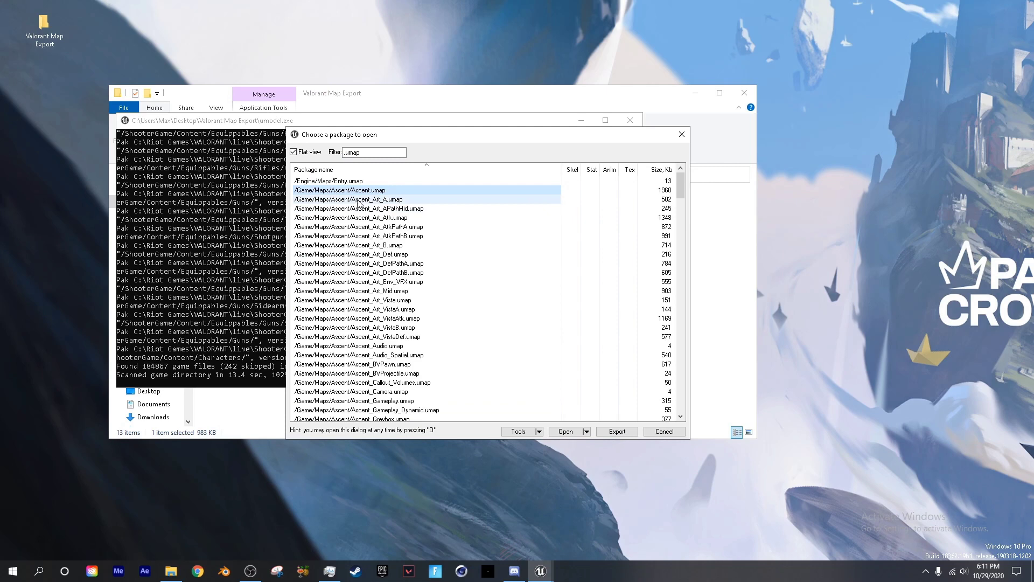
scroll(372, 232, "down", 14)
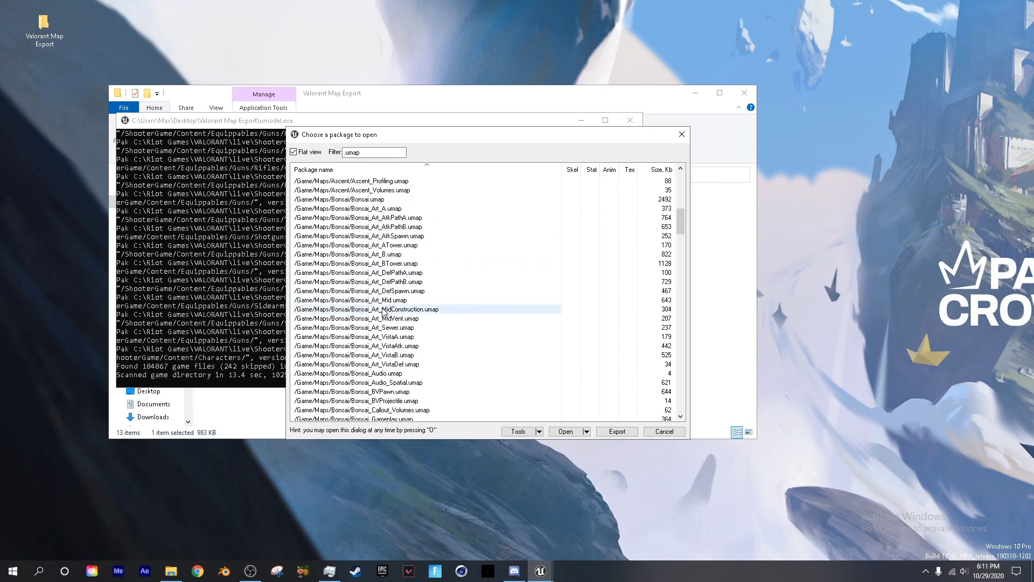
scroll(380, 302, "down", 5)
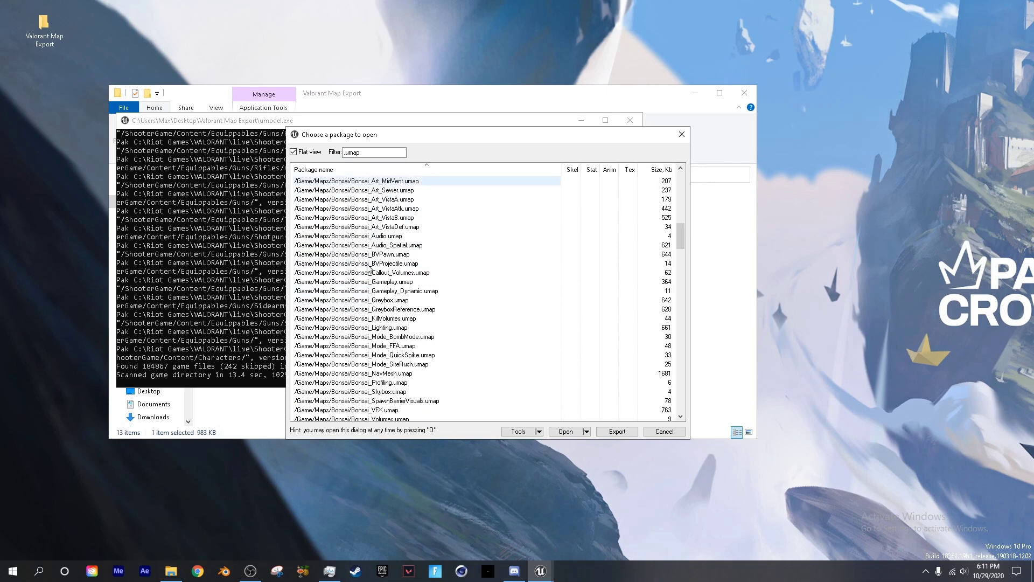
scroll(368, 267, "down", 9)
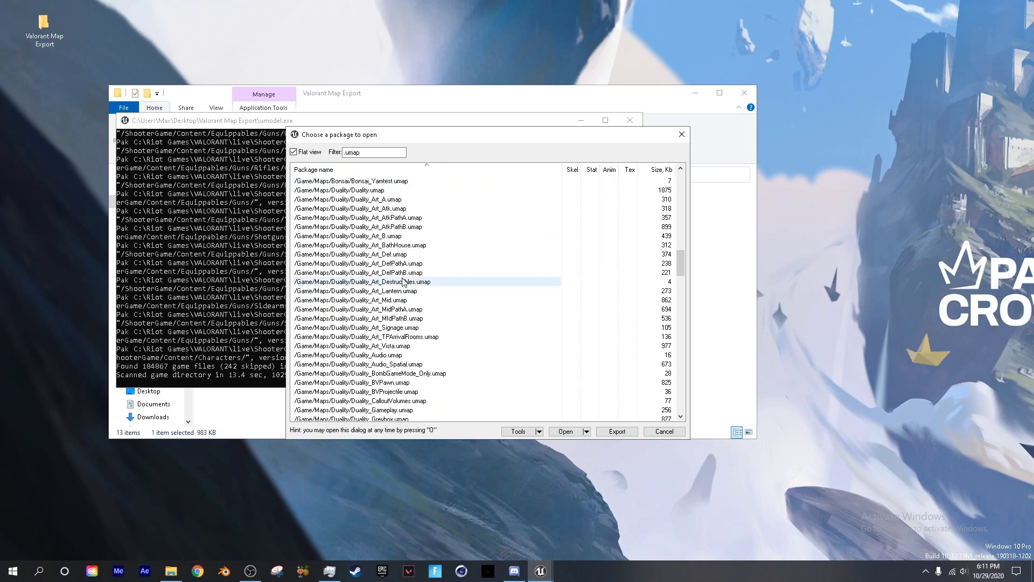
scroll(399, 285, "down", 20)
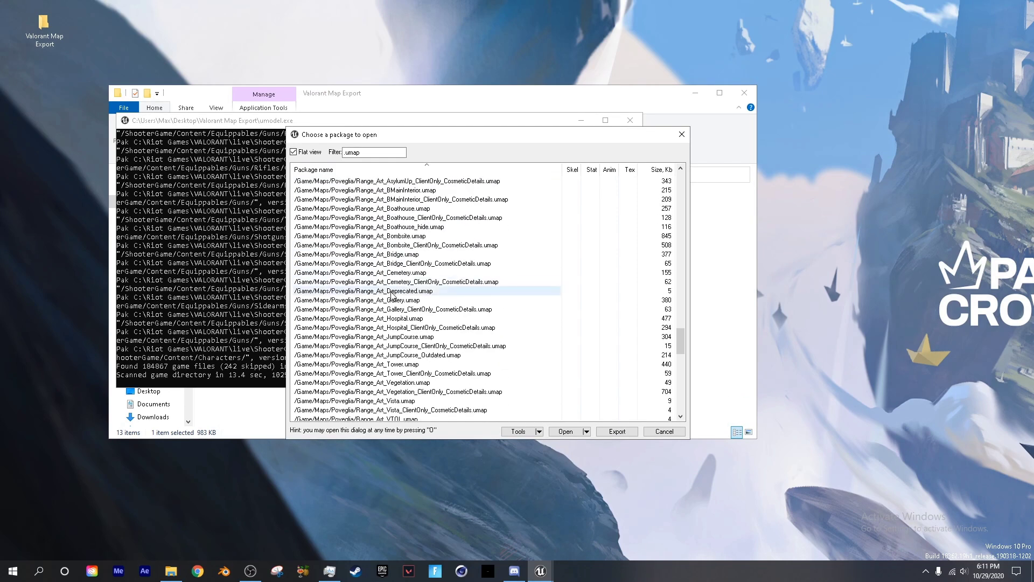
scroll(392, 292, "down", 13)
scroll(377, 294, "up", 6)
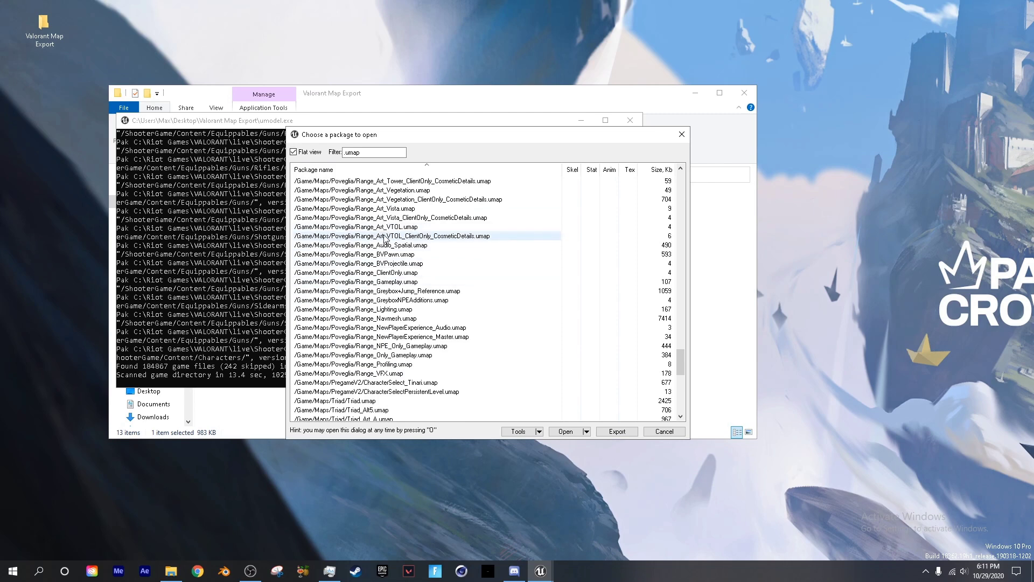
scroll(385, 239, "up", 20)
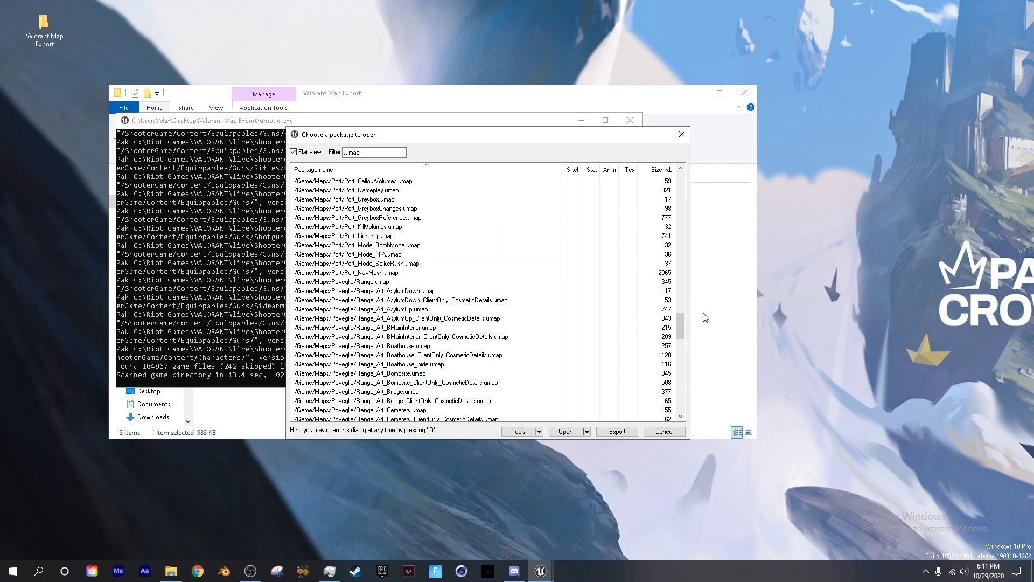
left_click_drag(681, 323, 680, 178)
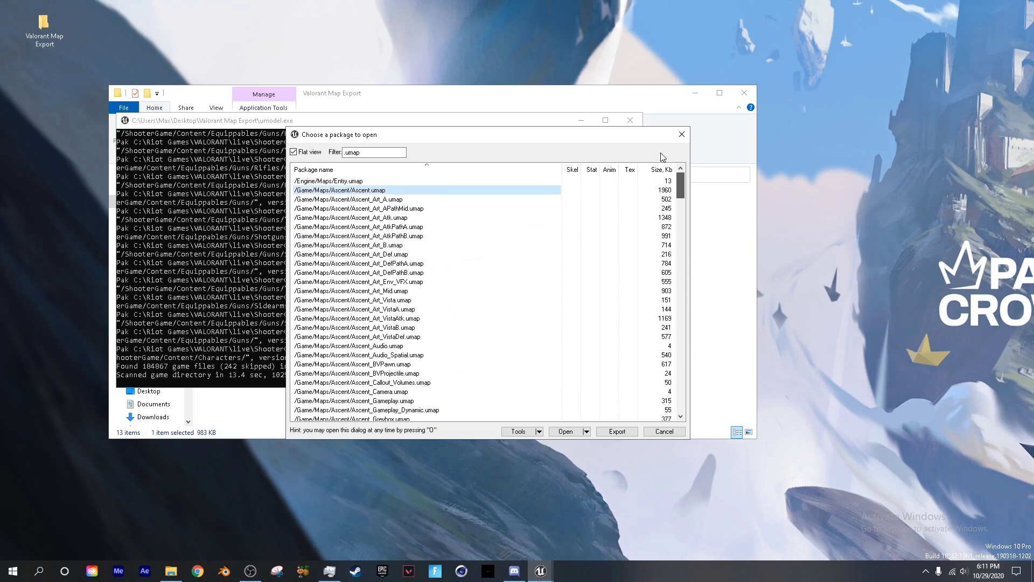
scroll(386, 341, "down", 5)
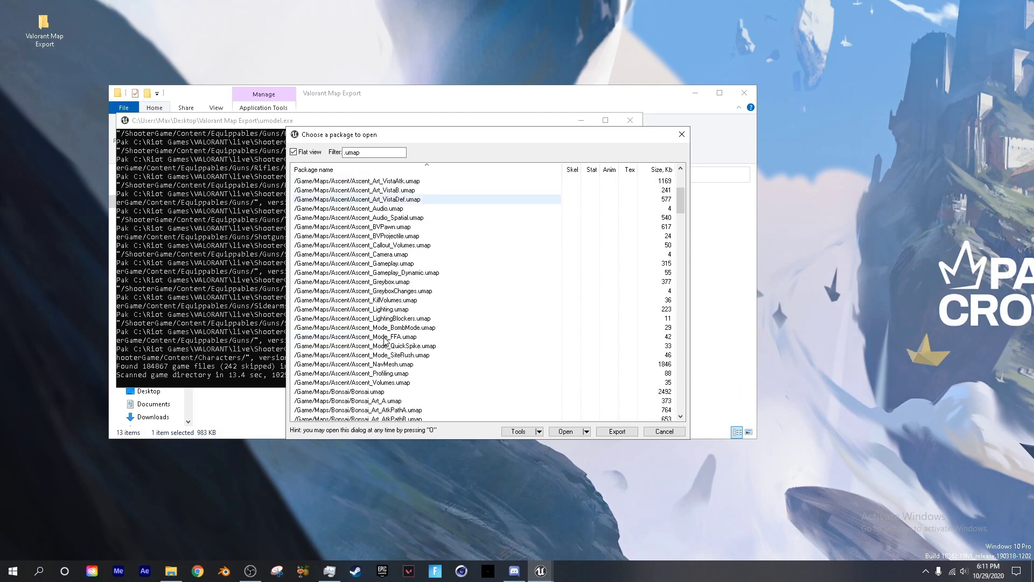
scroll(386, 342, "down", 5)
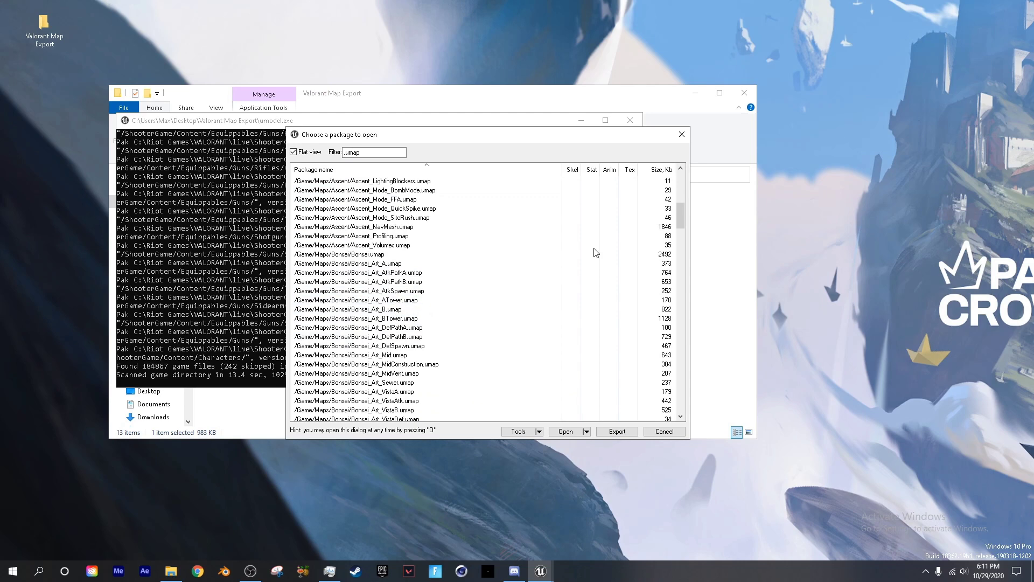
Step: Copy the package path of Bonsai_Art_B.umap from the /Game/Maps/Bonsai packages
left_click_drag(683, 210, 681, 214)
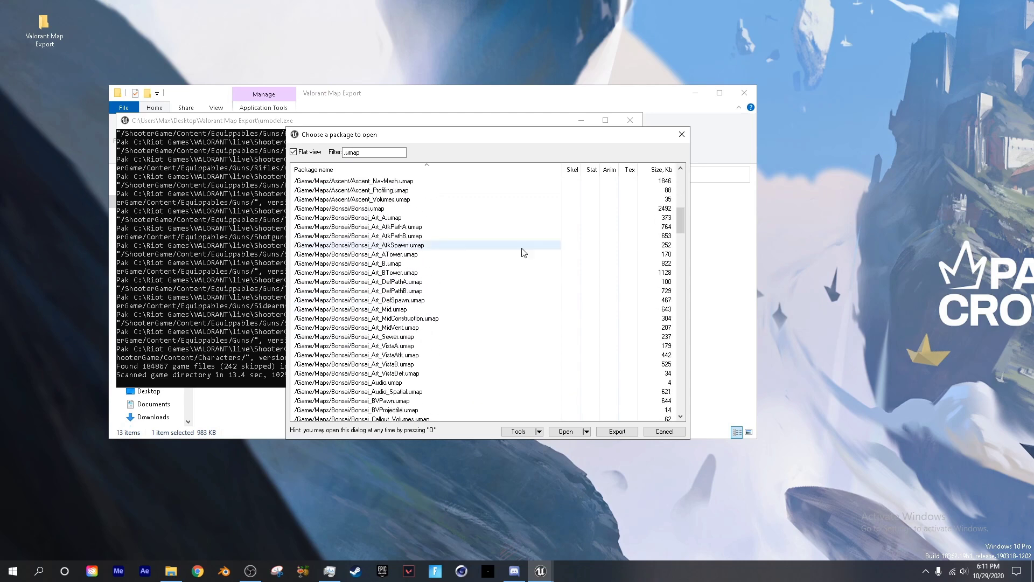
left_click(399, 272)
left_click(378, 263)
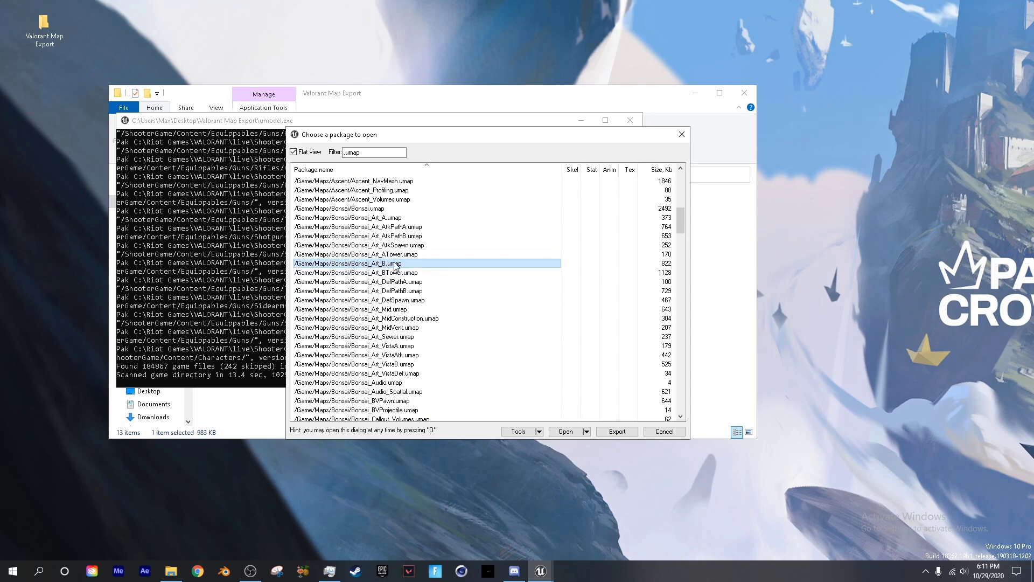
right_click(396, 265)
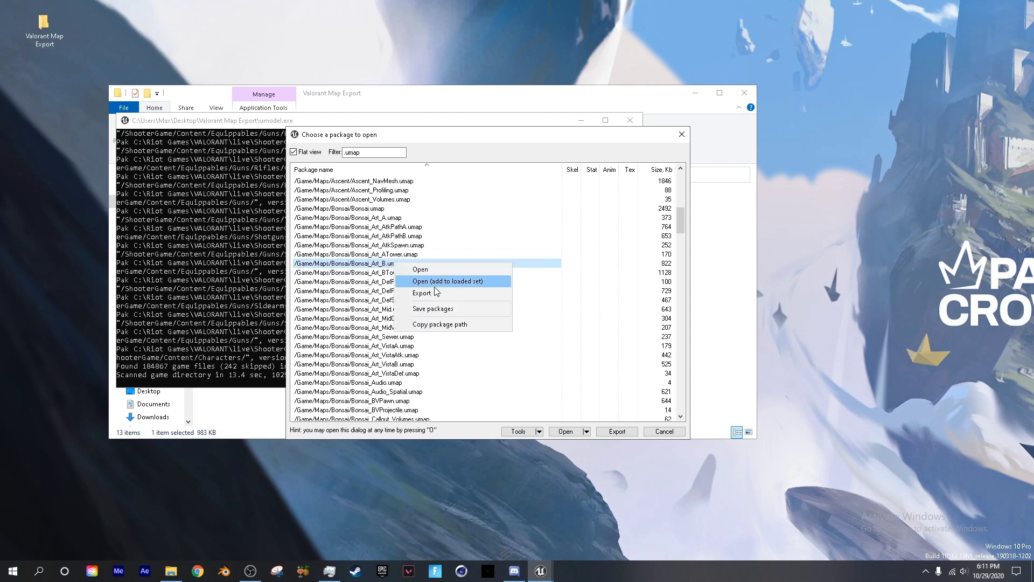
left_click(490, 325)
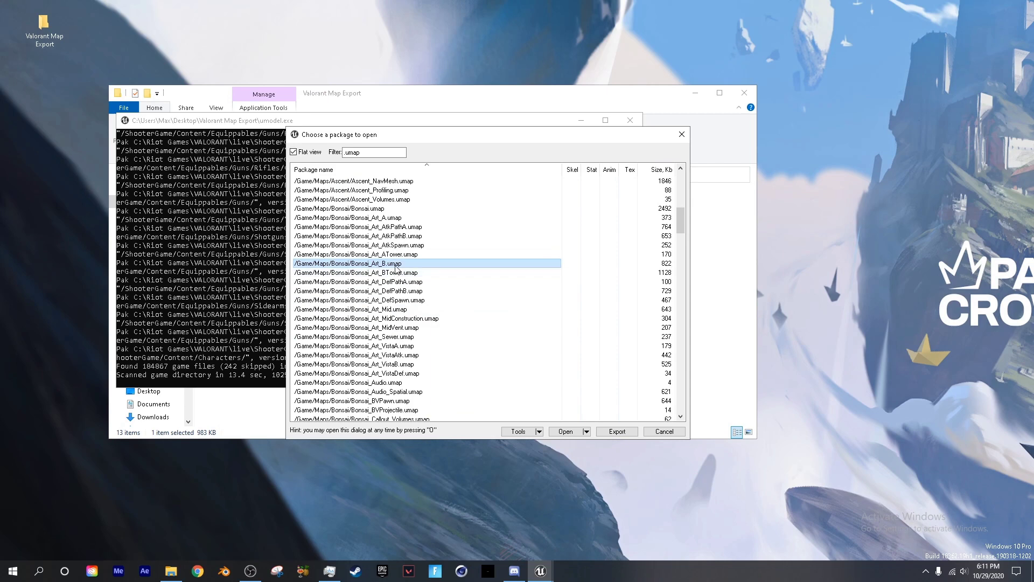
Step: Put the package viewer and its console out of the way and open config.json from Valorant Map Export in Notepad++
left_click(680, 136)
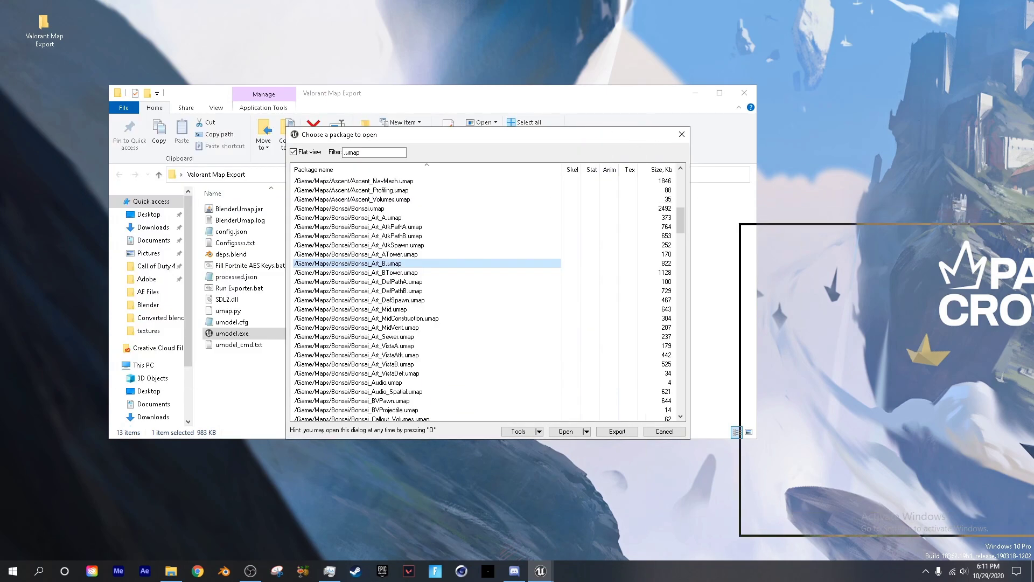
left_click_drag(1033, 232, 1033, 175)
left_click(257, 357)
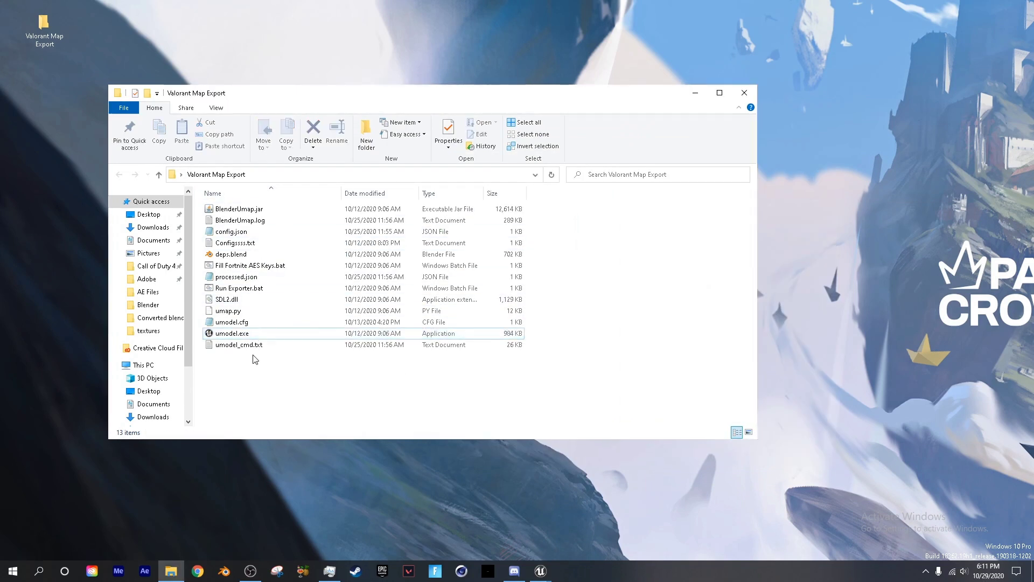
left_click(235, 232)
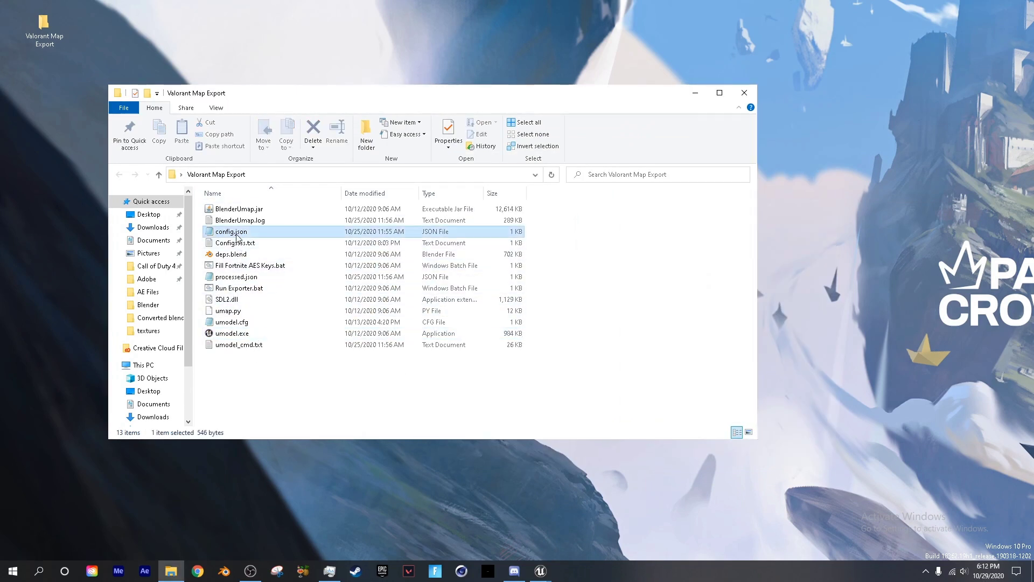
right_click(225, 236)
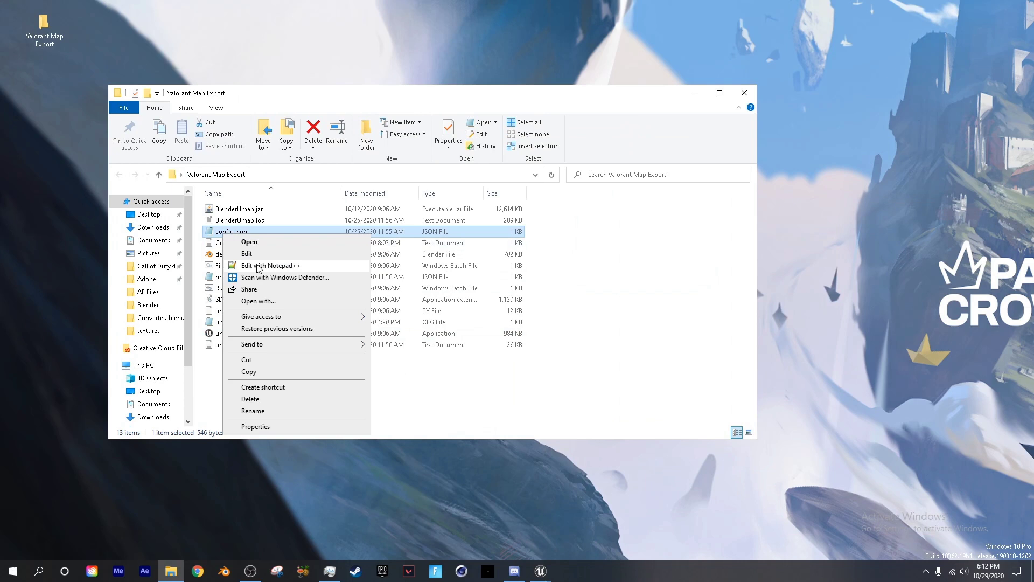
right_click(227, 229)
left_click(259, 262)
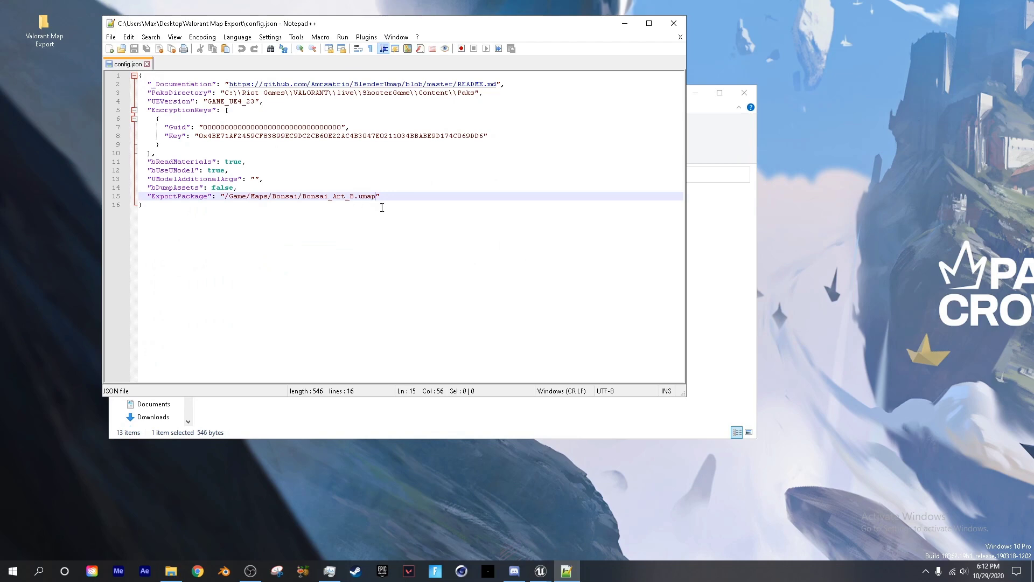
Step: Examine the sample configuration text in Configssss.txt beside config.json, and close the text file
left_click_drag(352, 30, 750, 51)
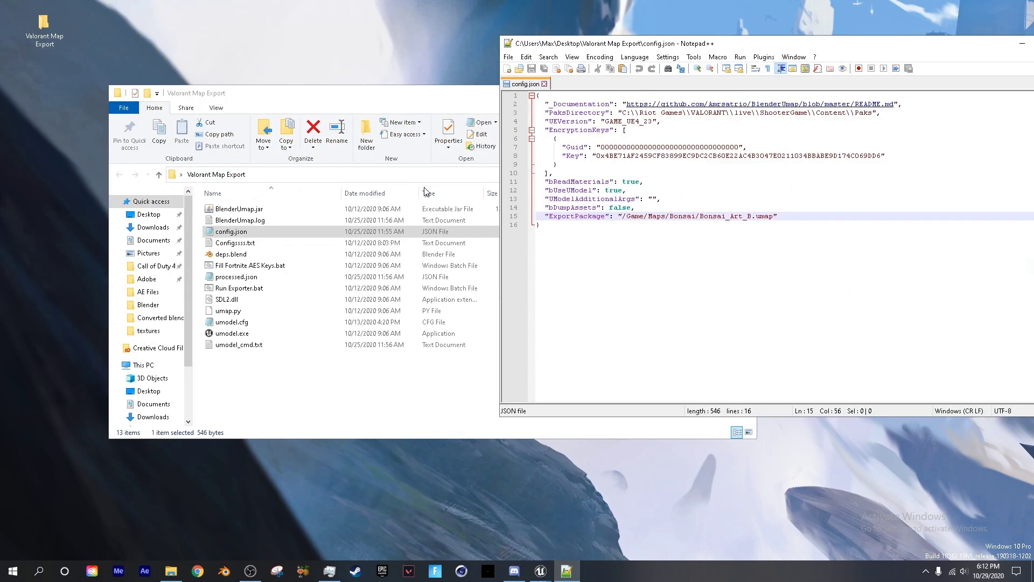
double_click(257, 246)
left_click_drag(370, 258, 145, 73)
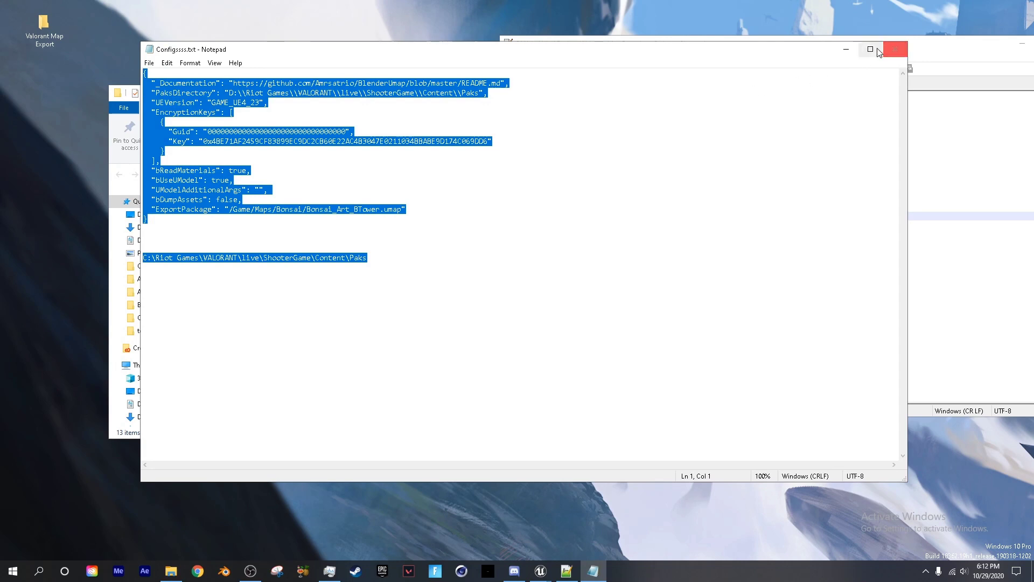
left_click(895, 49)
Step: Set ExportPackage in config.json to the copied path /Game/Maps/Bonsai/Bonsai_Art_B.umap, save the file and close the editor
left_click_drag(792, 44, 399, 55)
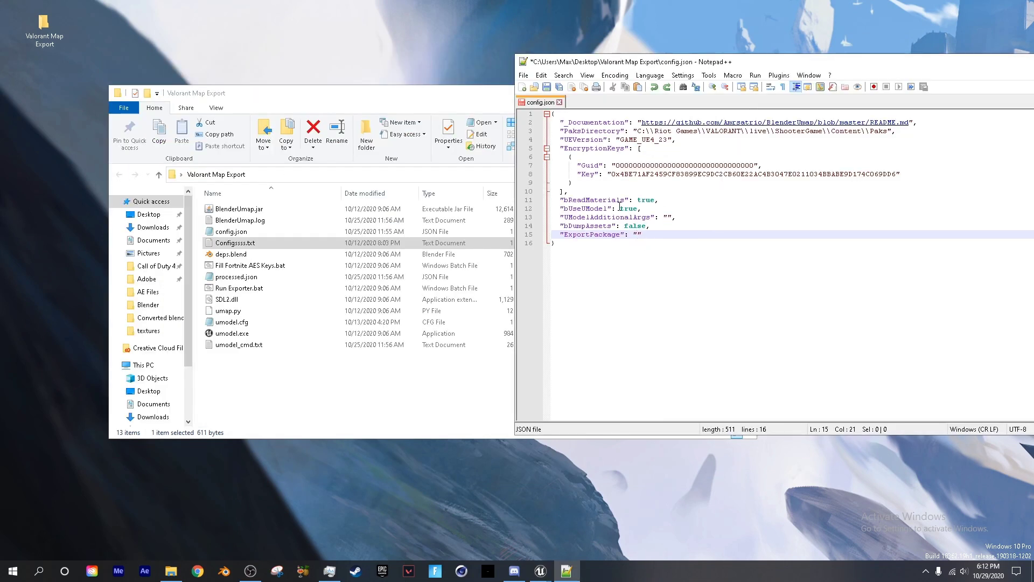
key("ctrl+v")
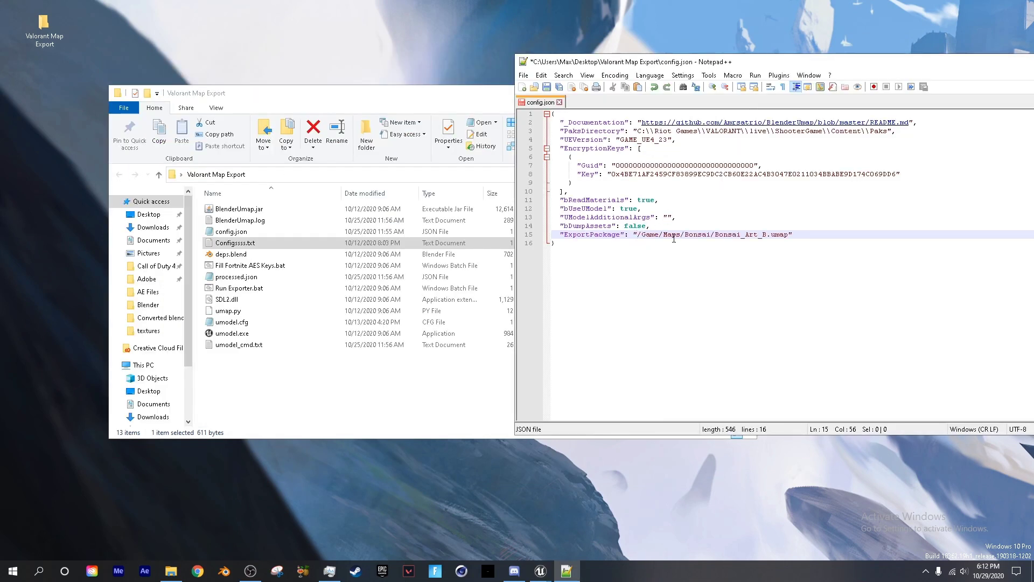
left_click_drag(634, 233, 779, 233)
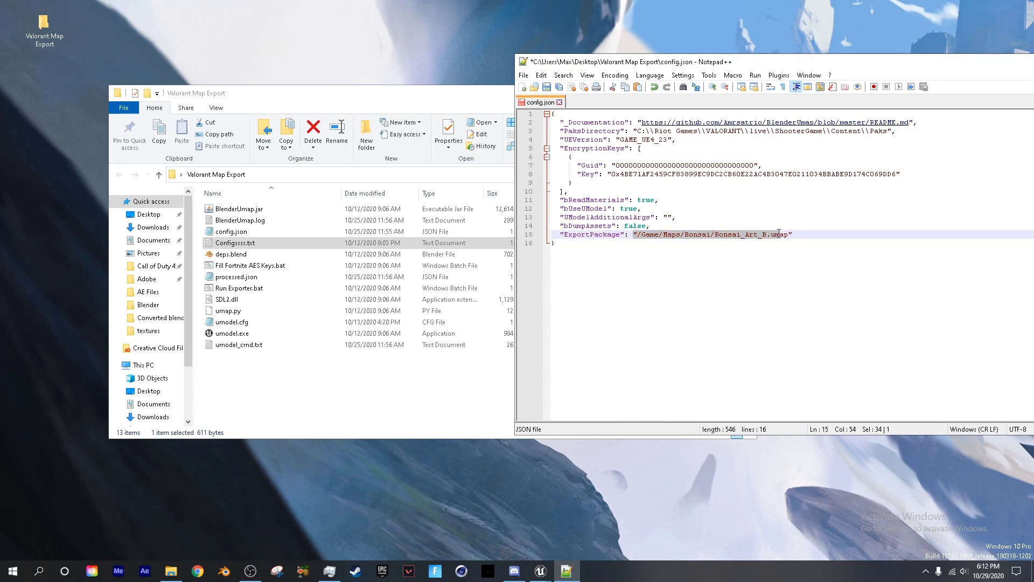
left_click(773, 237)
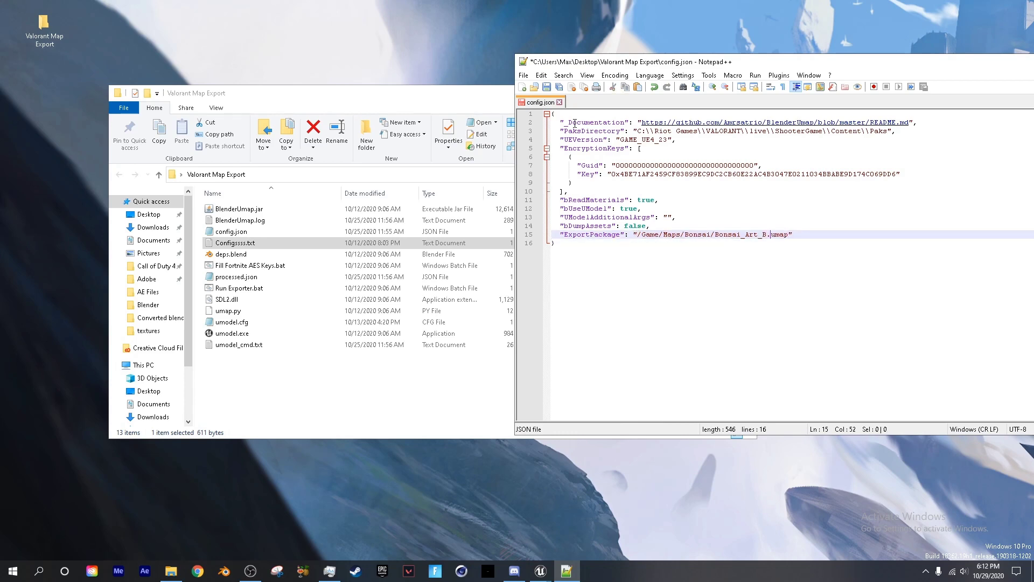
left_click(546, 87)
left_click_drag(651, 68, 167, 98)
left_click(603, 92)
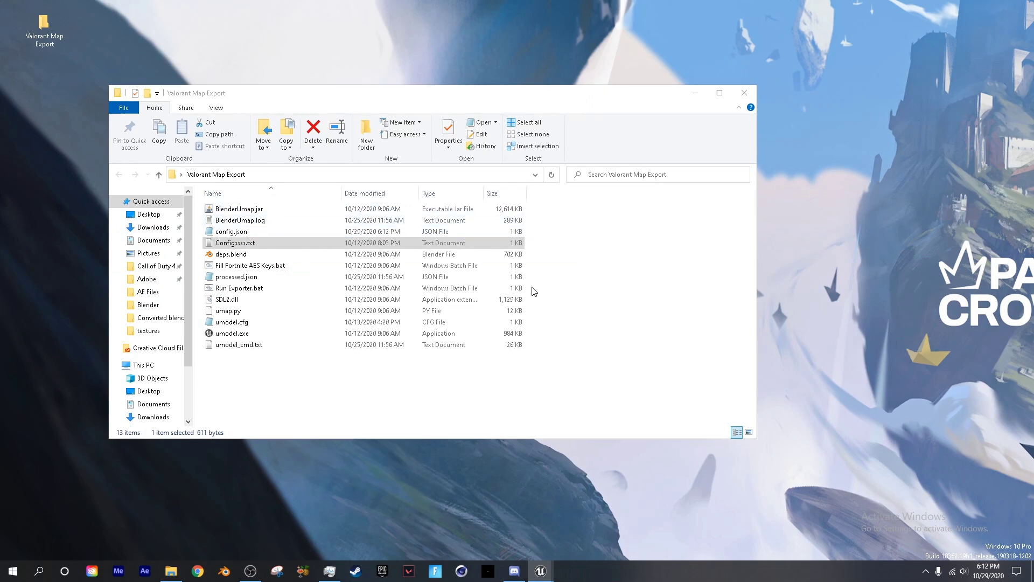
Step: Run Run Exporter.bat to export the map, copy the data_dir folder path from its output and close the console
double_click(254, 289)
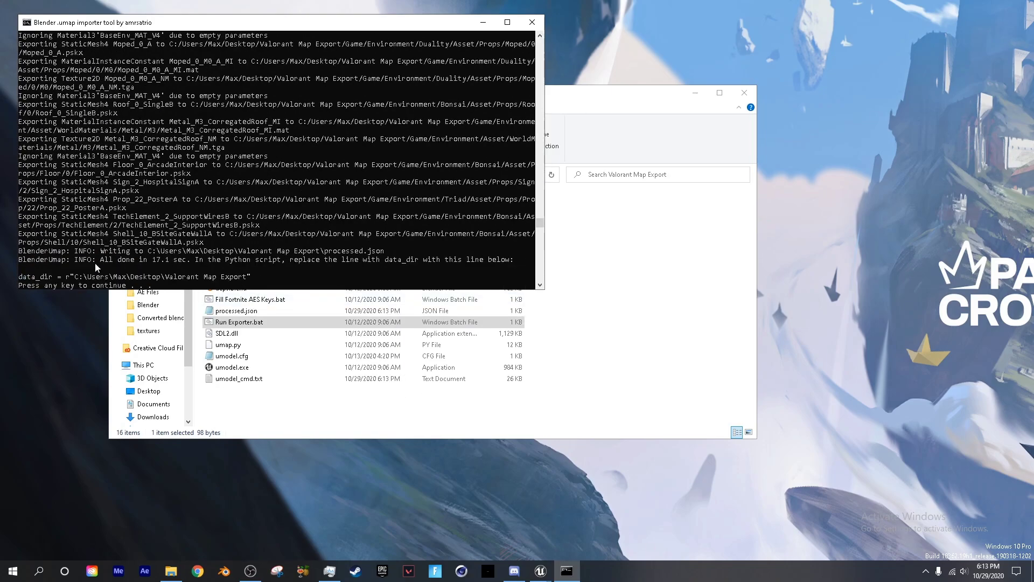
left_click_drag(184, 272, 71, 282)
left_click(205, 277)
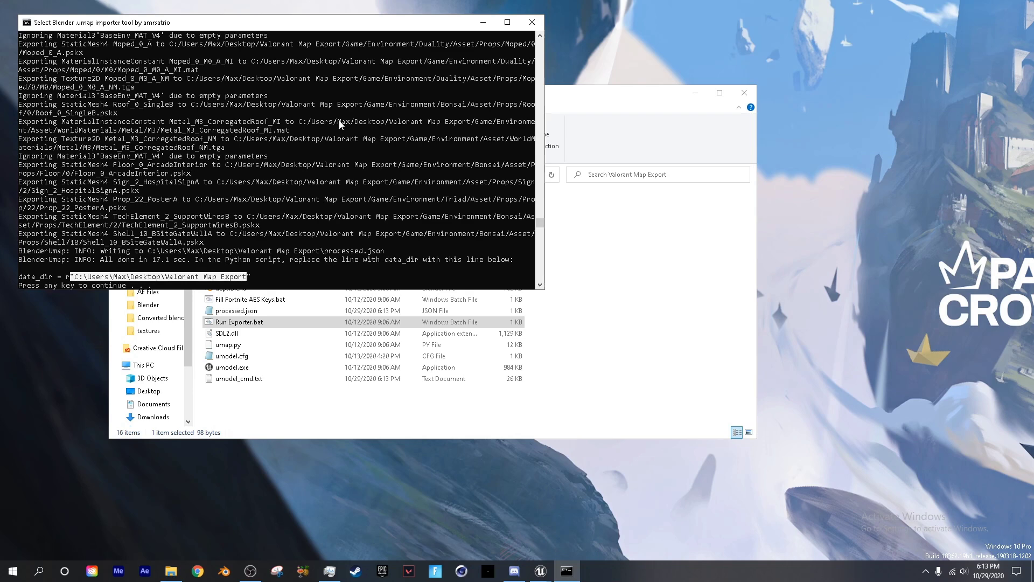
key("ctrl+c")
key("ctrl+c")
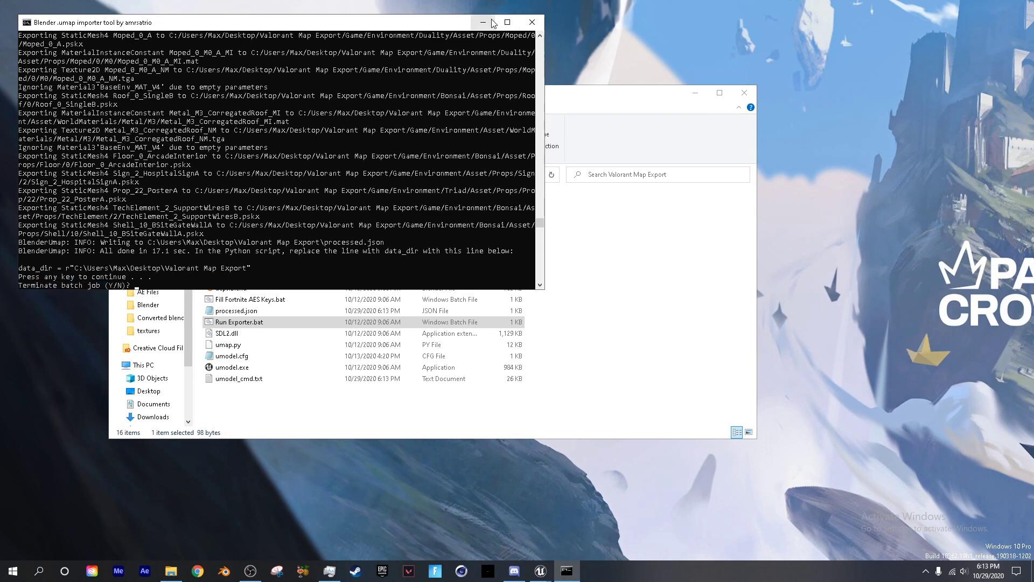
key("ctrl+c")
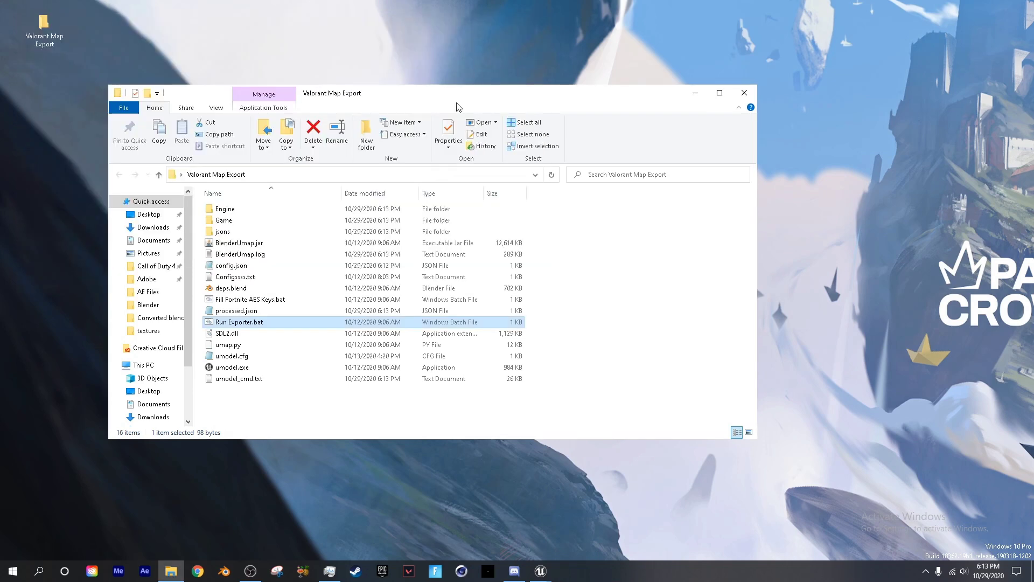
Step: Launch Blender, dismiss the splash screen and switch to the Scripting workspace
left_click(233, 575)
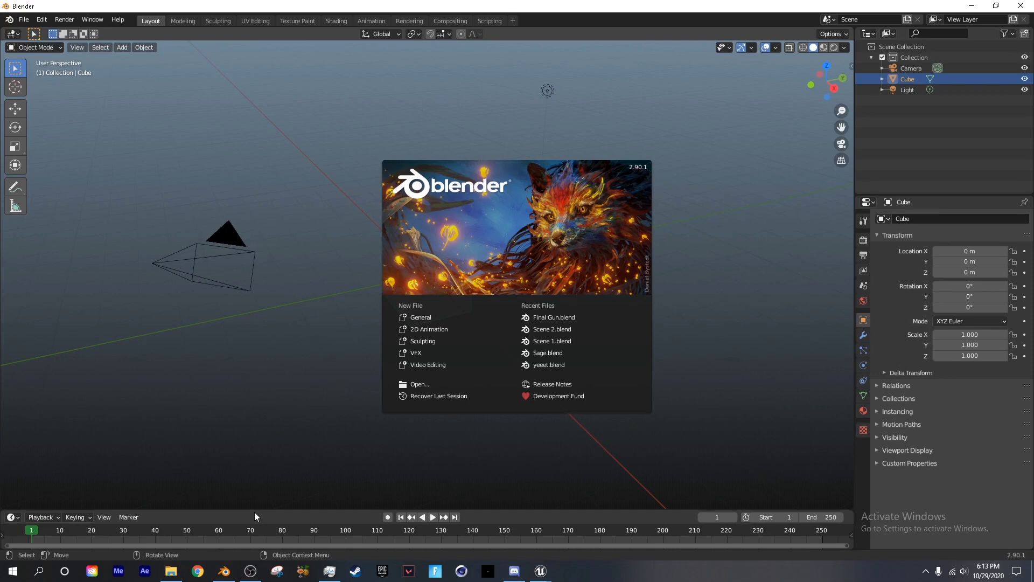
left_click(364, 285)
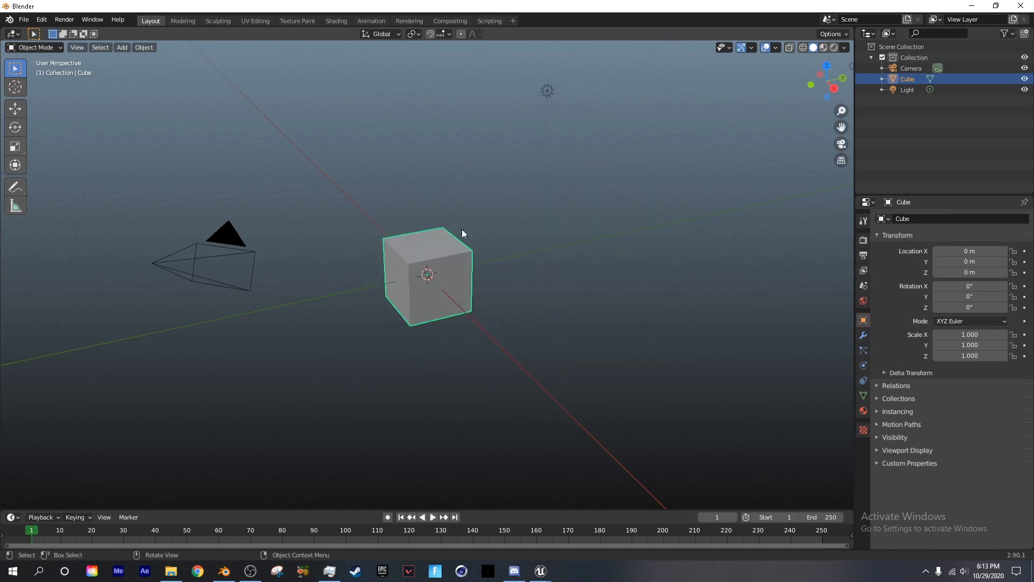
left_click(487, 21)
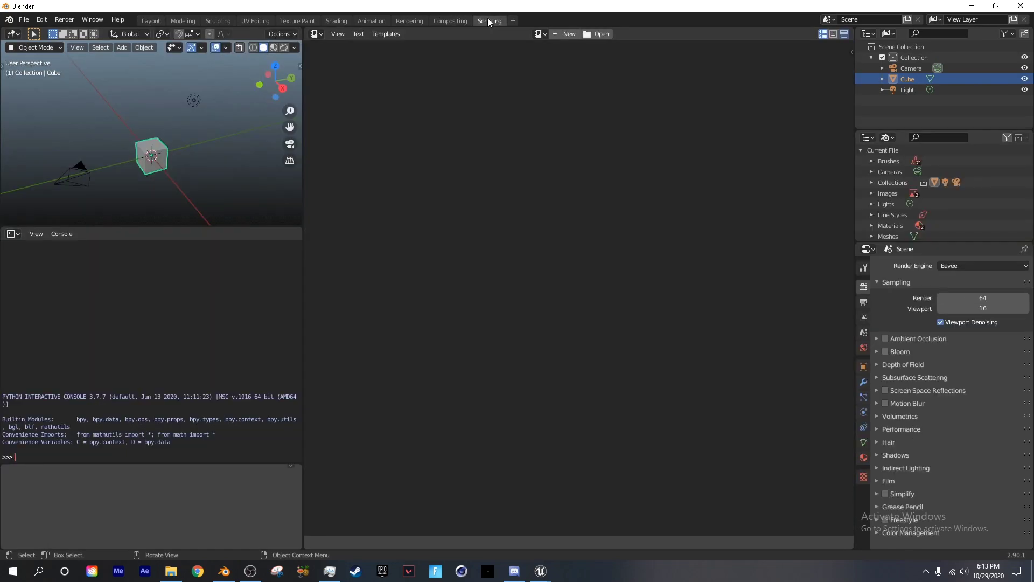
Step: Open the umap.py script from the desktop's Valorant Map Export folder, copying that folder's path in the file browser
left_click(596, 34)
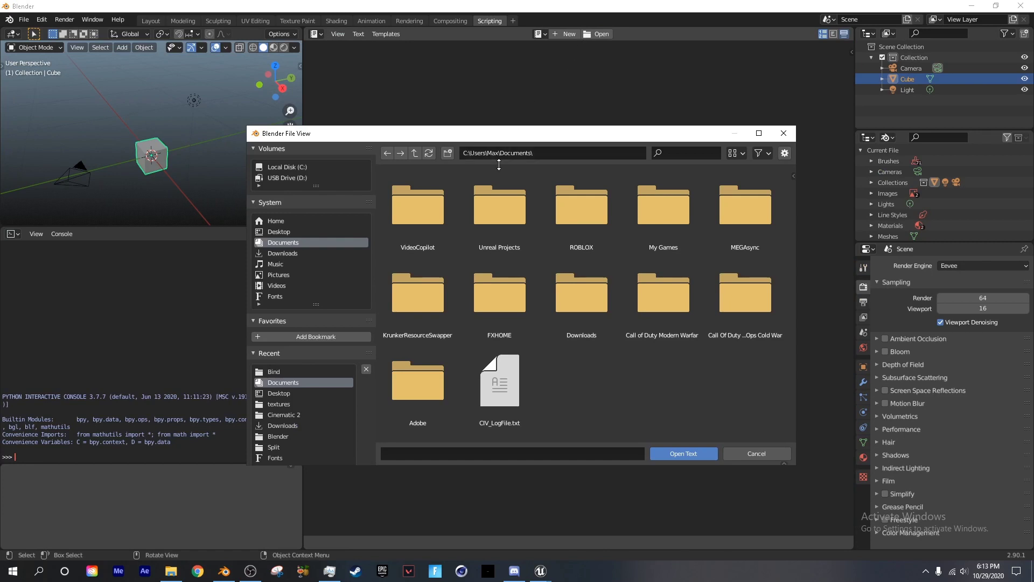
left_click(277, 232)
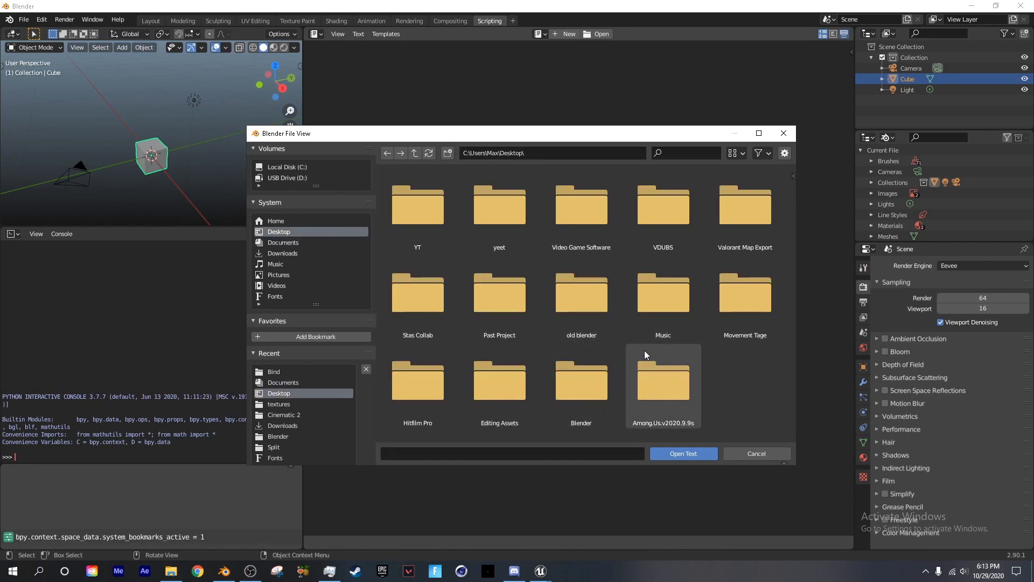
double_click(736, 225)
left_click(730, 231)
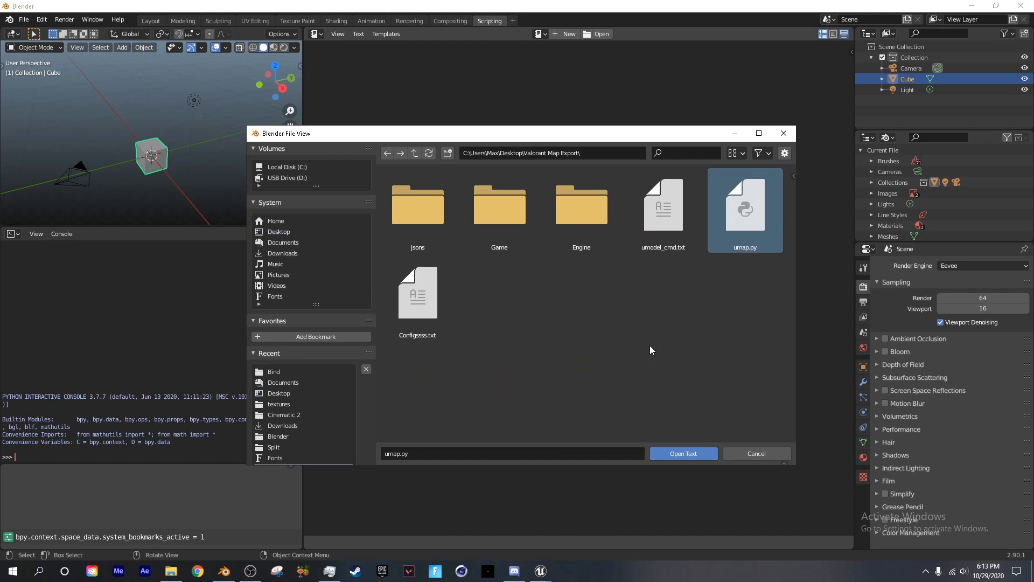
left_click(583, 152)
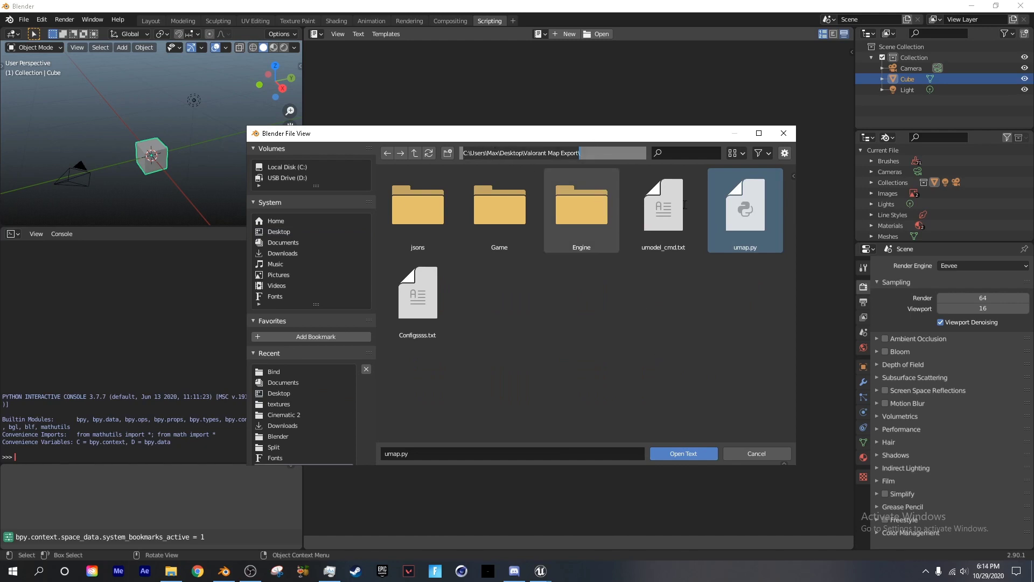
key("Return")
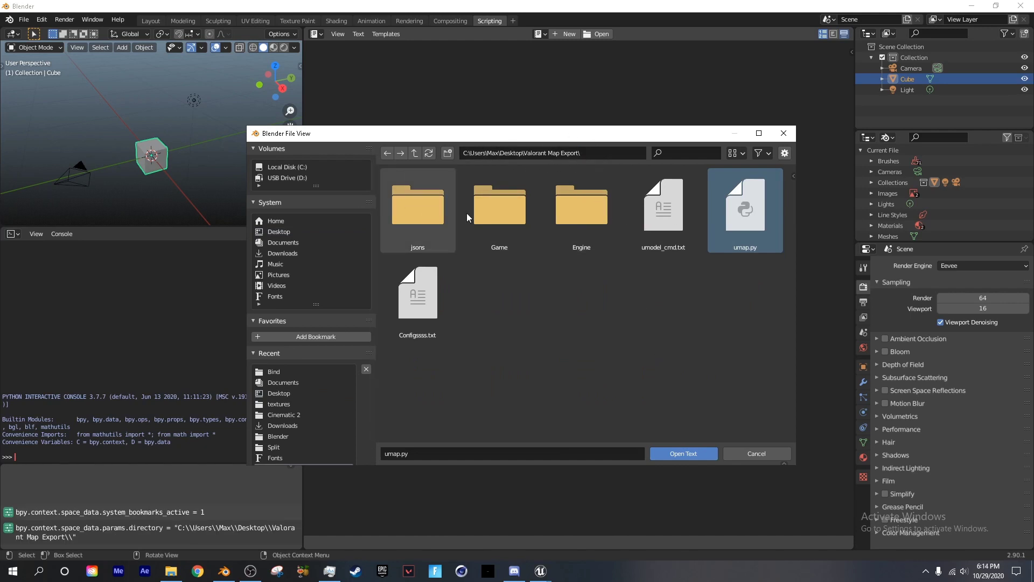
left_click(686, 453)
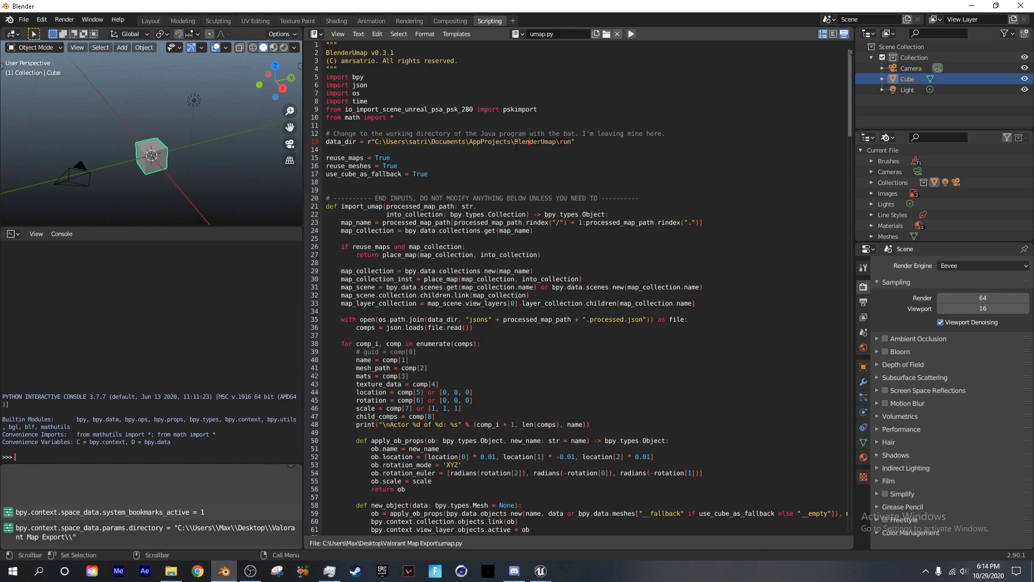
Step: Replace the data_dir path in umap.py with the copied Valorant Map Export folder path, without a trailing backslash
left_click(387, 142)
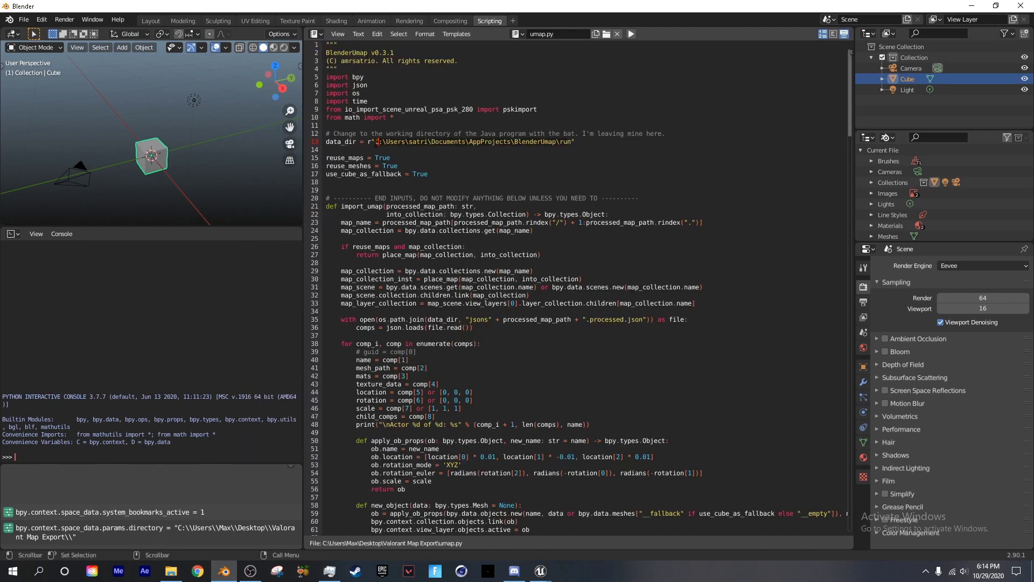
left_click(568, 142)
left_click_drag(571, 142, 375, 143)
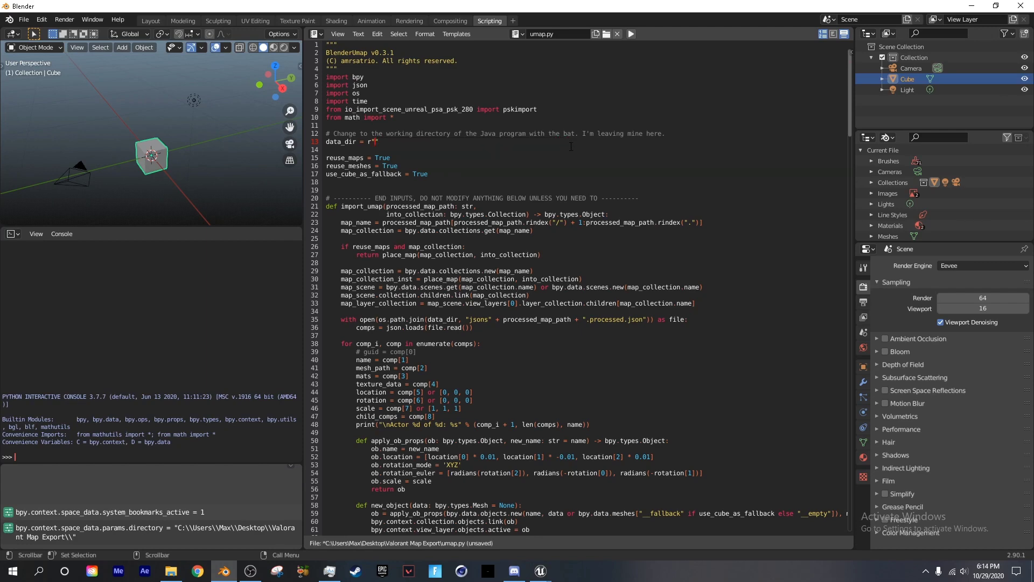
key("ctrl+v")
key("ctrl+z")
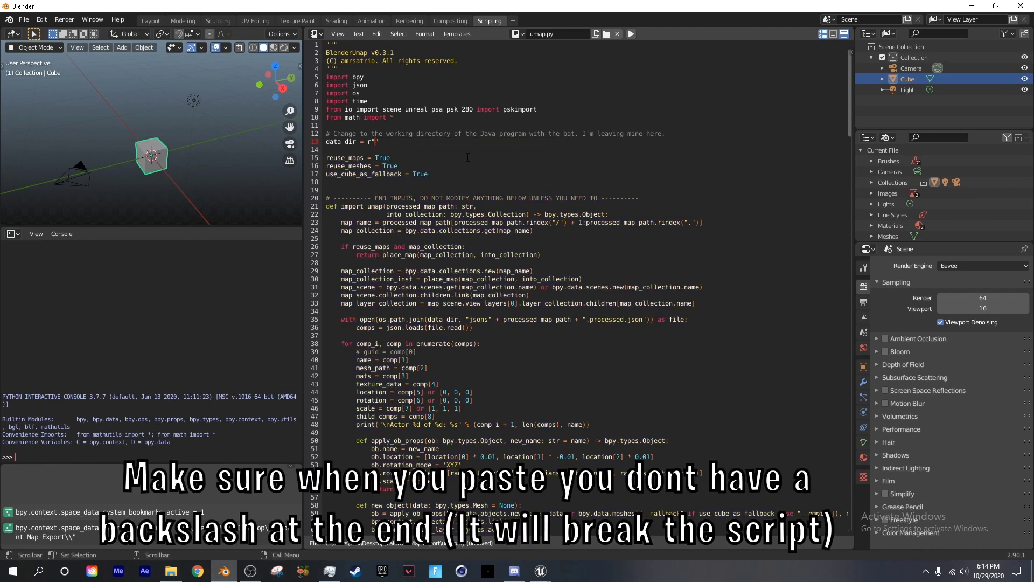
key("ctrl+v")
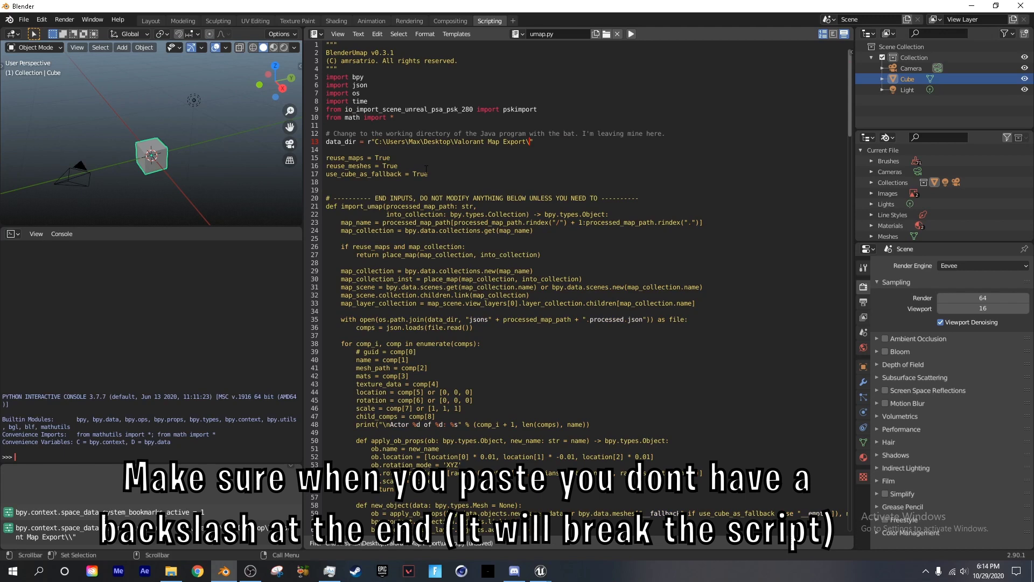
scroll(375, 143, "down", 5)
scroll(457, 254, "up", 5)
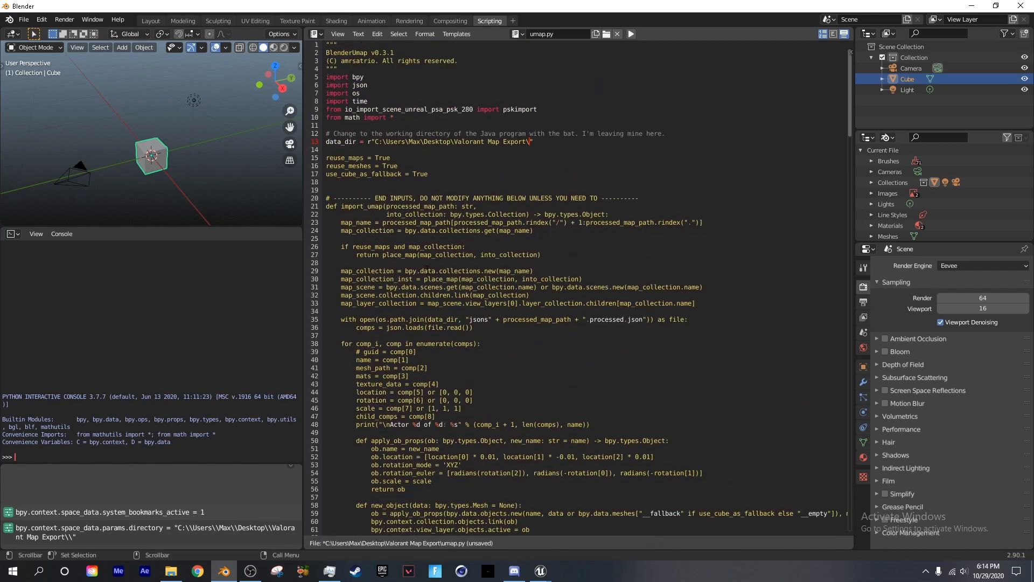
key("BackSpace")
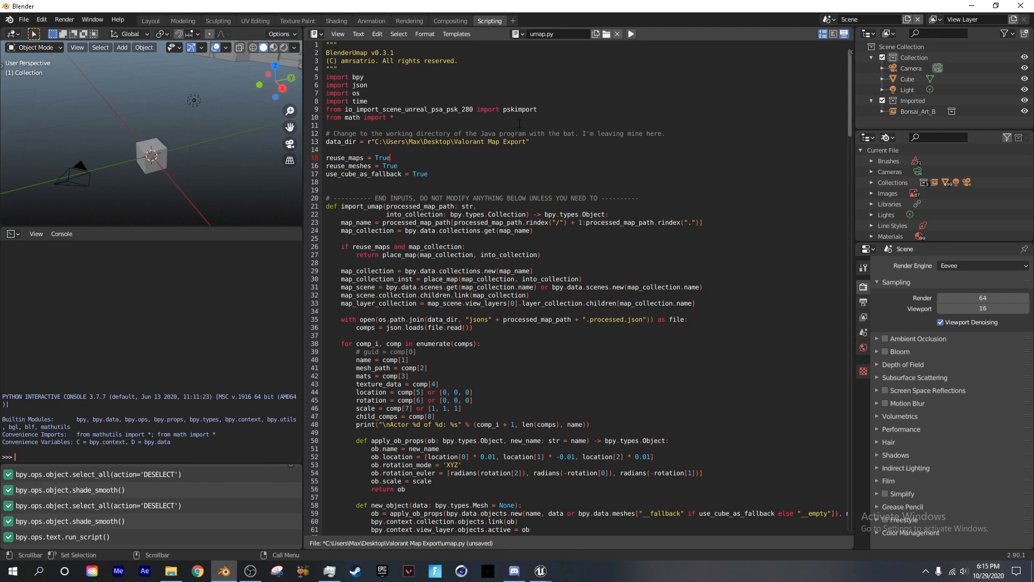
Step: Switch to the Layout workspace and delete the default cube, camera and light from the scene
left_click(141, 22)
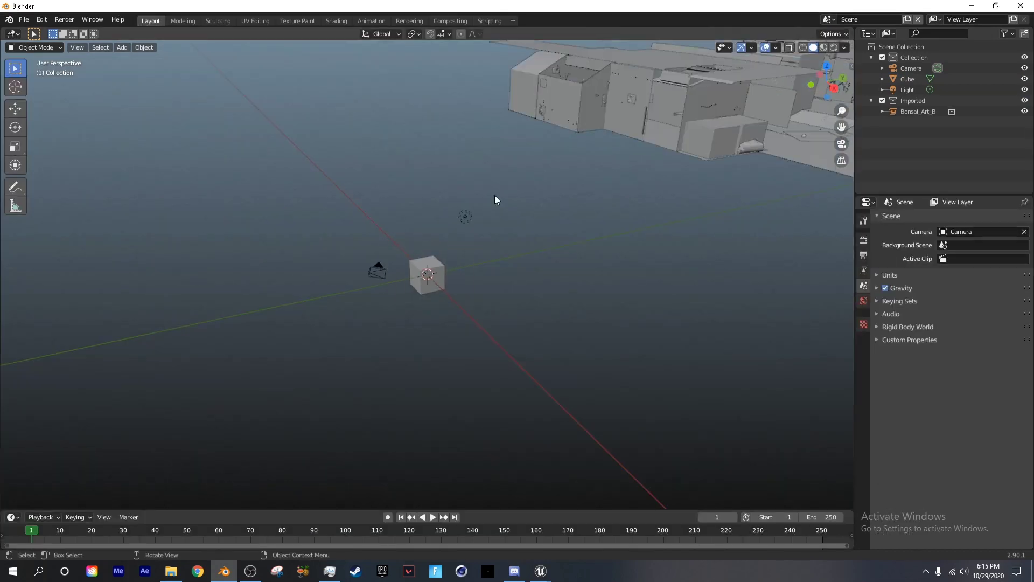
middle_click_drag(496, 198, 603, 205)
left_click(425, 274)
scroll(425, 275, "up", 3)
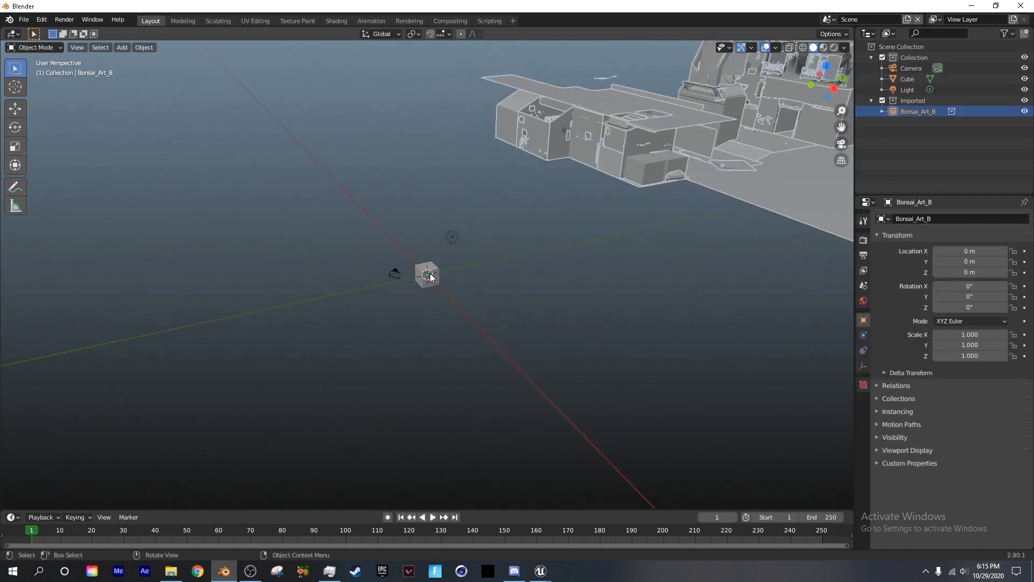
left_click(425, 268)
key("Delete")
left_click(395, 271)
key("Delete")
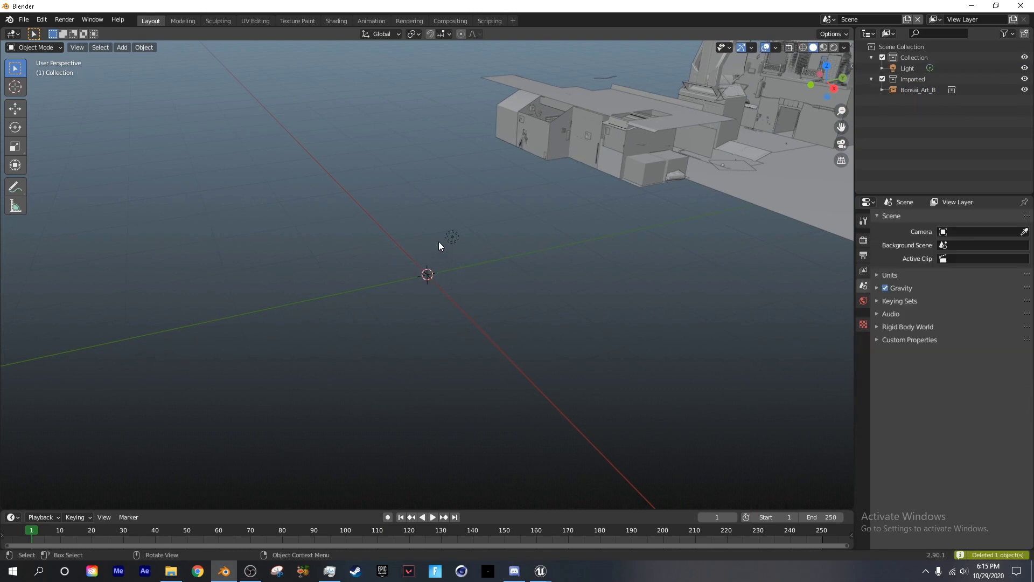
left_click(451, 237)
key("Delete")
Step: Move the Bonsai_Art_B map toward the world origin, to about -58.7 m in Y and -13.1 m in Z
scroll(506, 223, "down", 3)
left_click(560, 205)
left_click(15, 108)
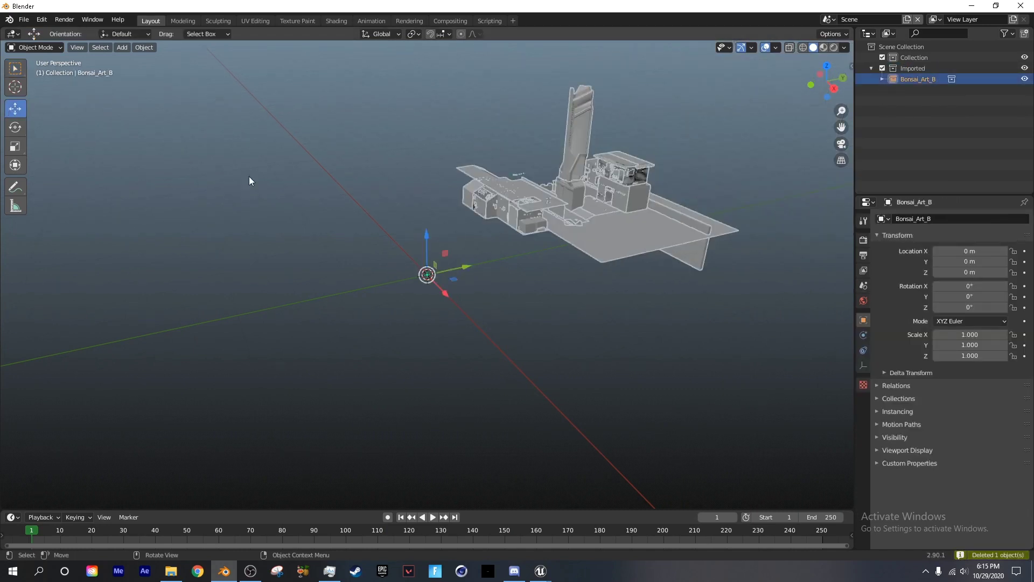
left_click_drag(466, 270, 217, 329)
scroll(467, 249, "up", 8)
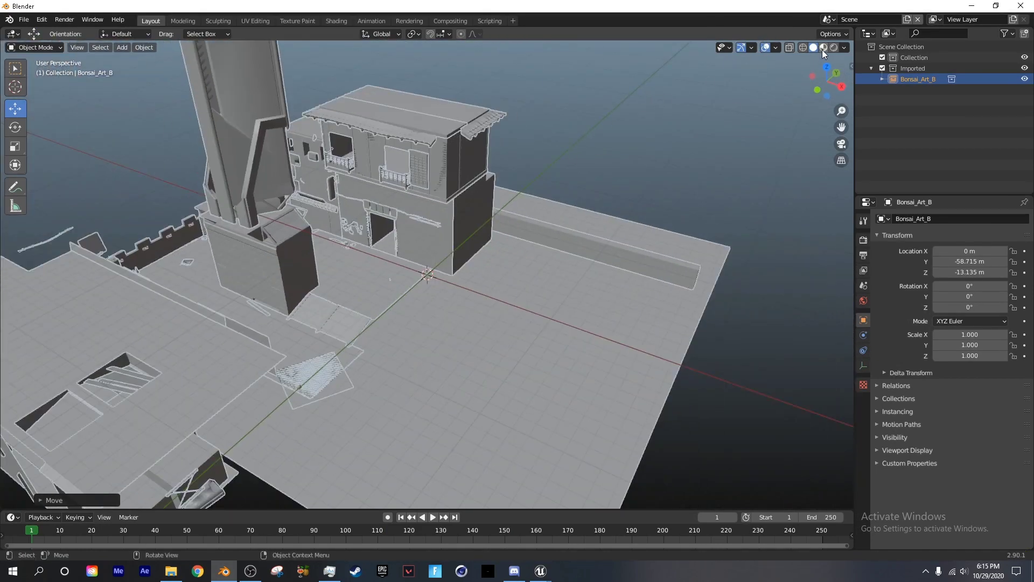
Step: Switch the viewport to Material Preview shading, deselect the map and inspect its tower and buildings
left_click(823, 49)
left_click(309, 80)
middle_click_drag(309, 79, 449, 83)
scroll(341, 240, "down", 4)
scroll(316, 225, "up", 10)
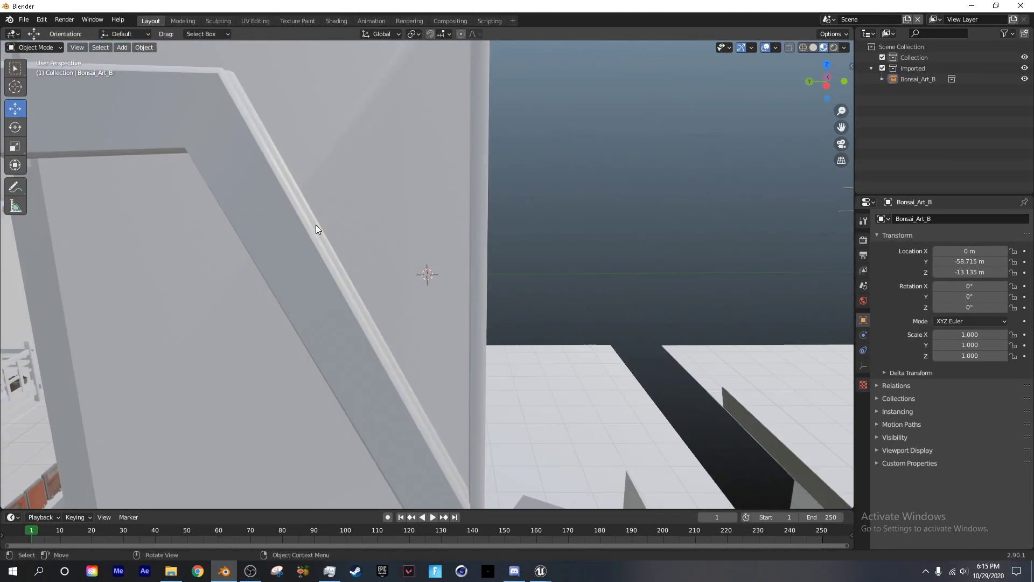
scroll(316, 225, "down", 8)
mouse_move(324, 256)
middle_mouse_down()
mouse_move(520, 257)
mouse_move(602, 269)
mouse_move(344, 238)
mouse_move(315, 267)
middle_mouse_up()
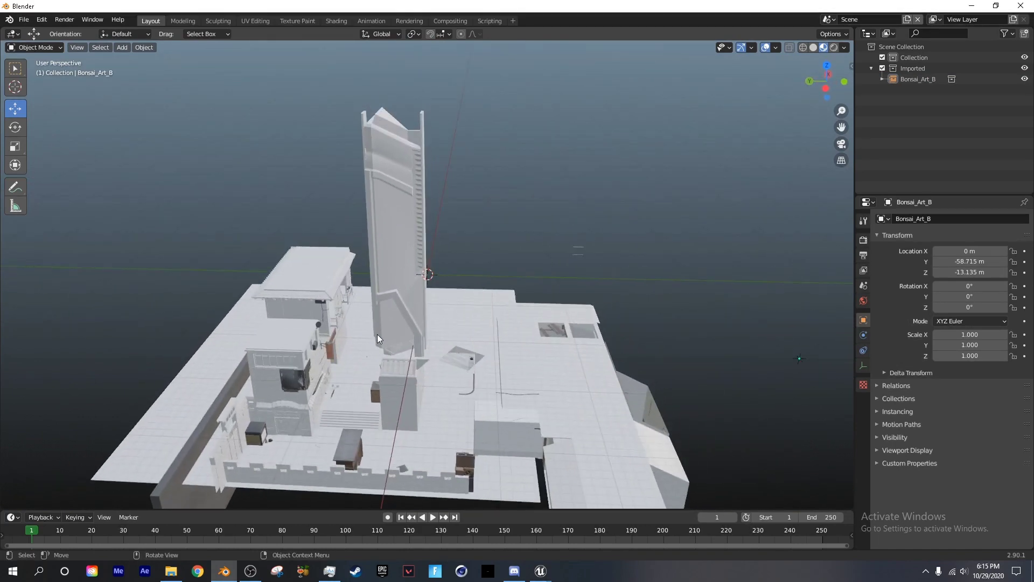
Step: Export the scene as an FBX file named Split.fbx to the Desktop
left_click(21, 20)
left_click(21, 21)
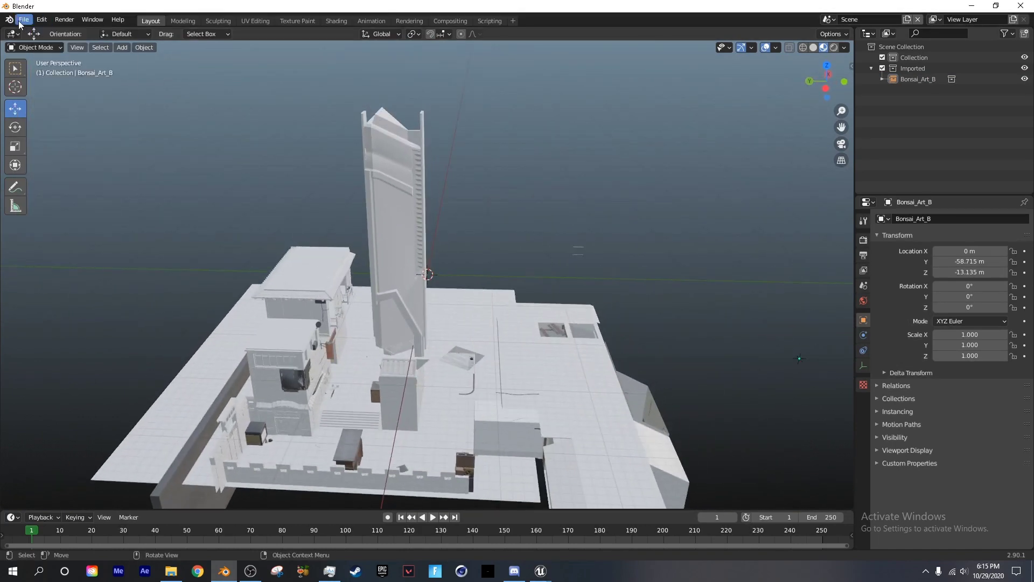
left_click(21, 20)
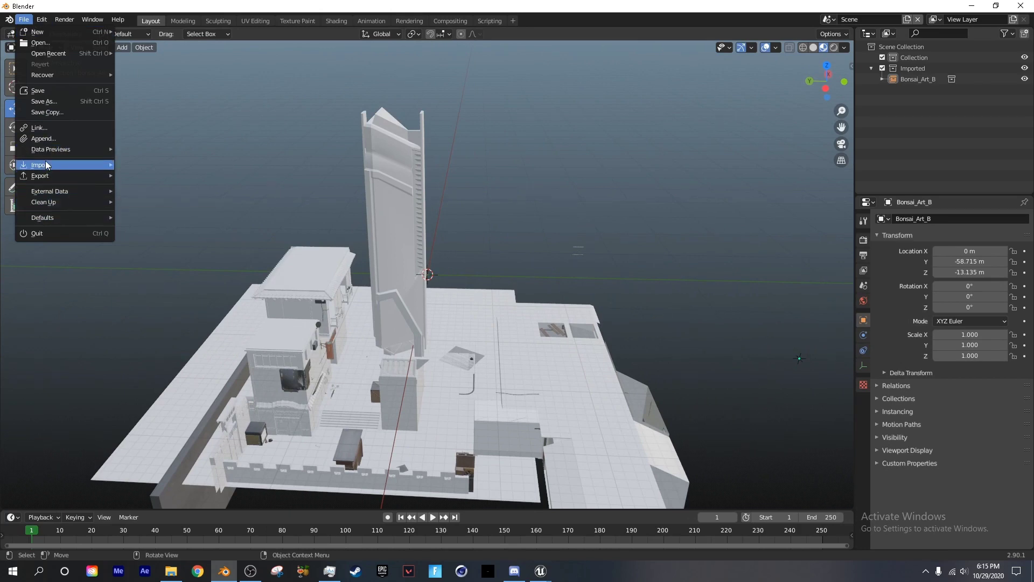
mouse_move(48, 177)
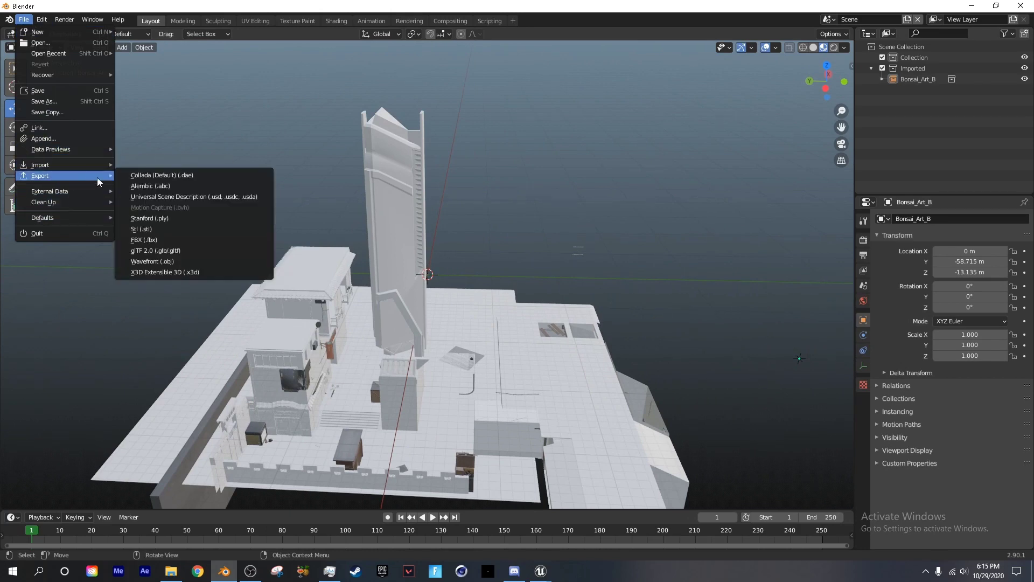
left_click(148, 240)
left_click(279, 231)
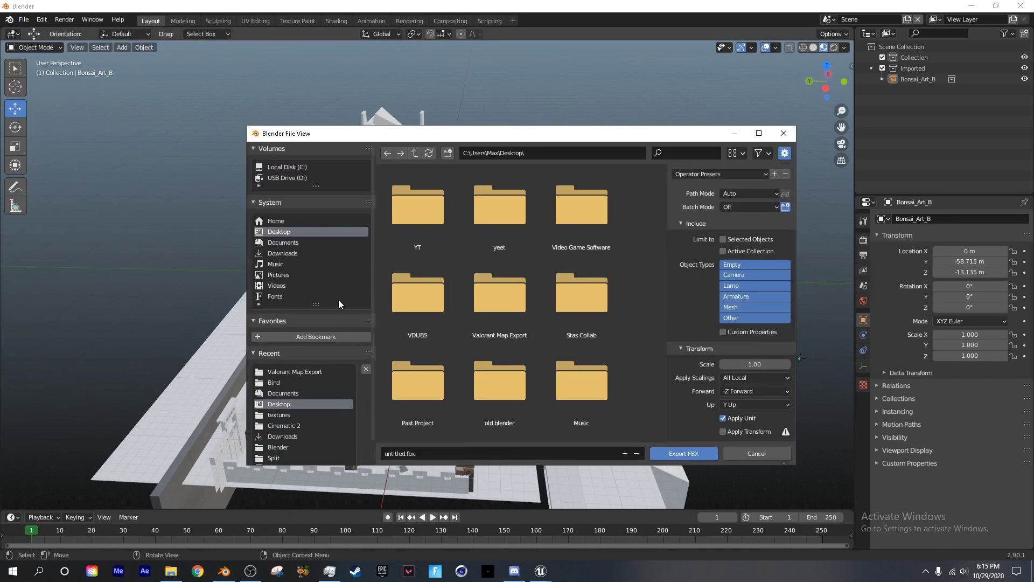
double_click(399, 454)
key("BackSpace")
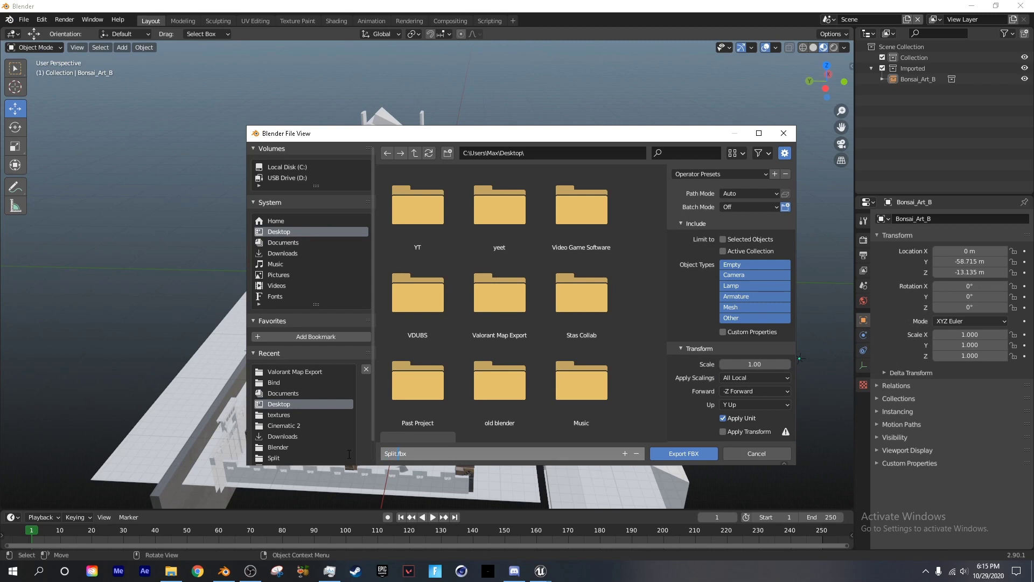
left_click(689, 453)
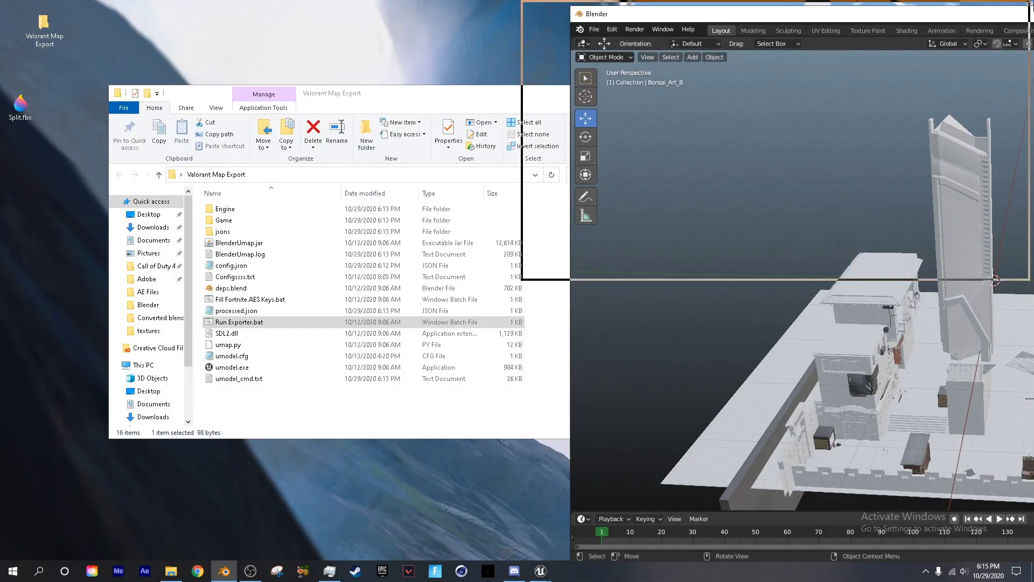
Step: Check the desktop for the exported Split.fbx, then close Blender without saving the scene
left_click_drag(1033, 8, 969, 41)
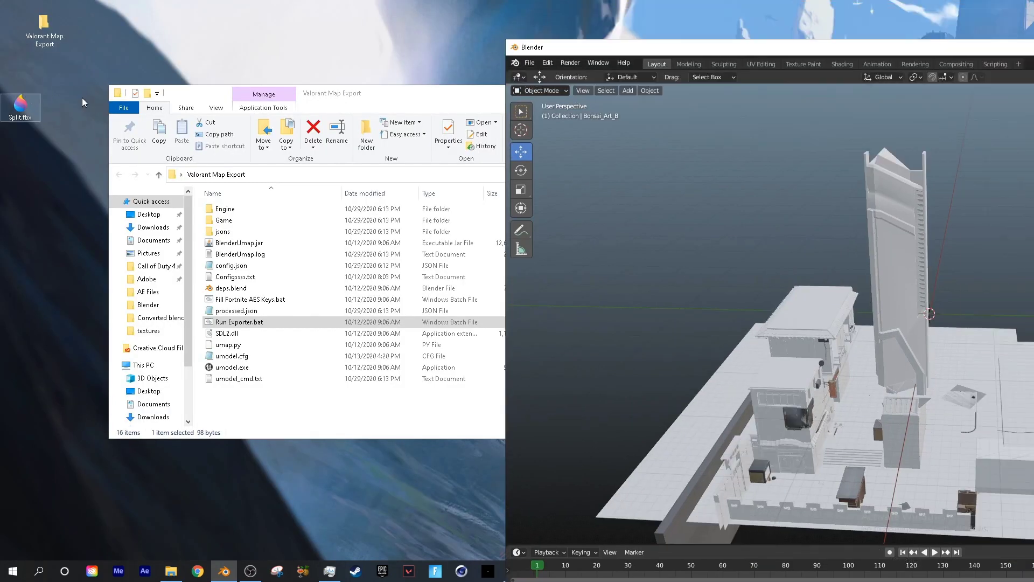
double_click(713, 47)
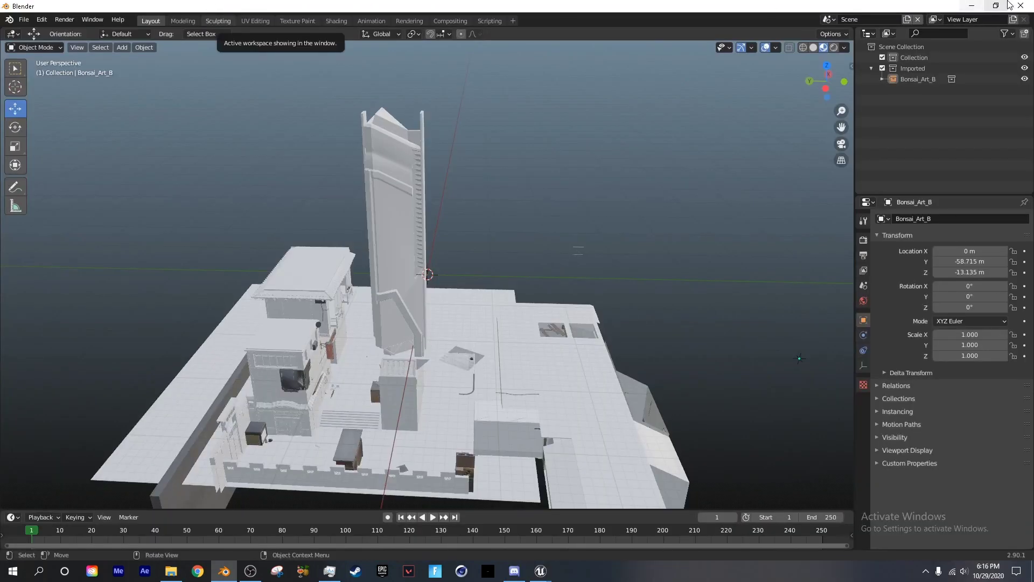
left_click(1029, 5)
left_click(529, 305)
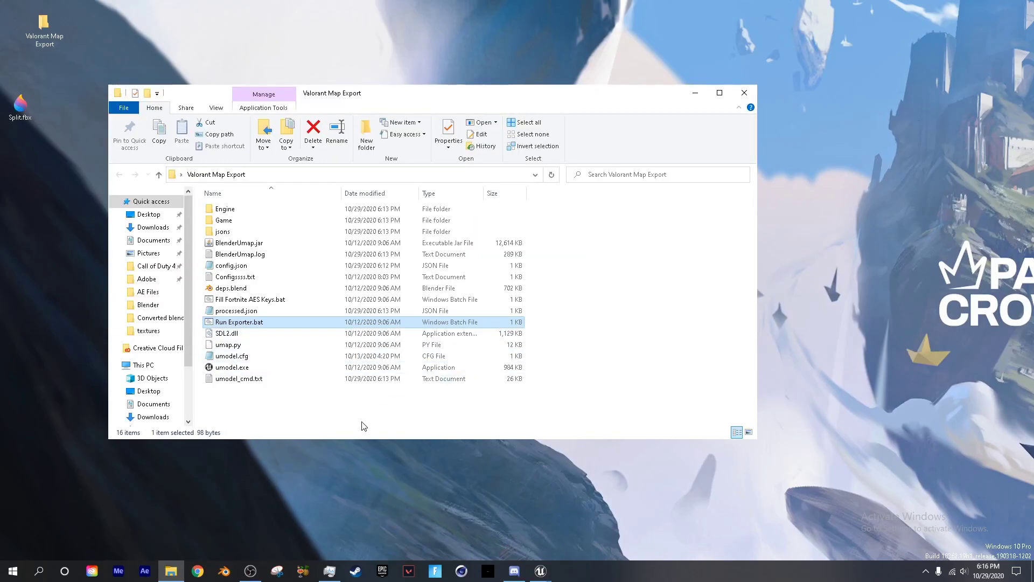
Step: Launch Cinema 4D and dismiss the MAXON Online Updater window
left_click(462, 571)
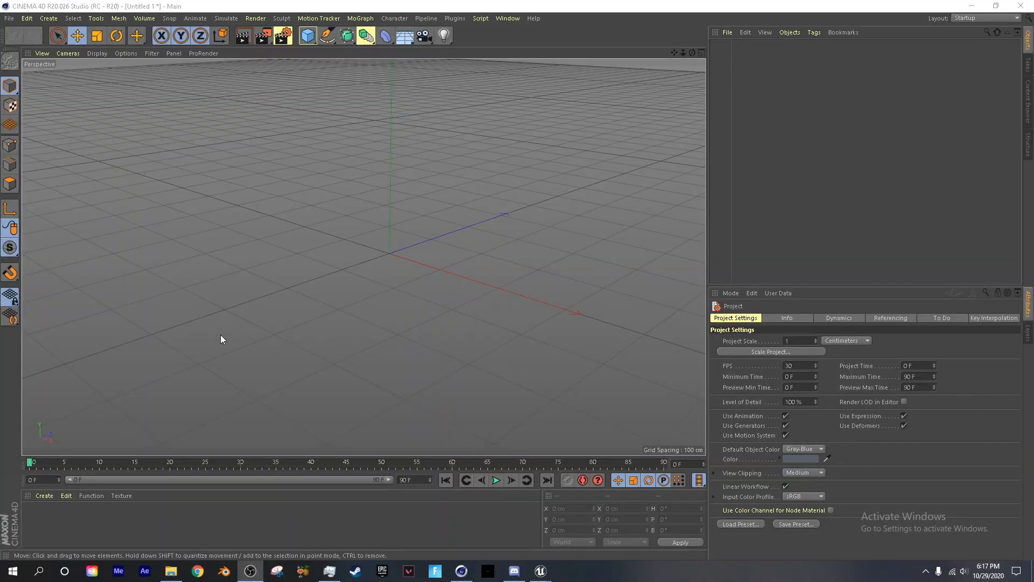
left_click_drag(266, 298, 296, 298, "alt")
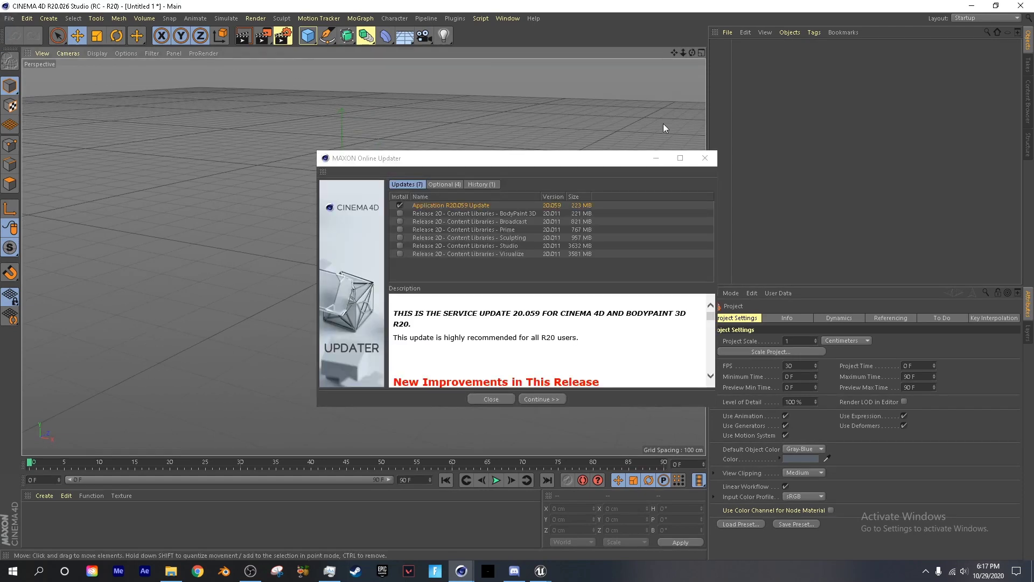
left_click(705, 157)
Step: Open Split.fbx from the Desktop, accepting the default FBX import settings
left_click(11, 19)
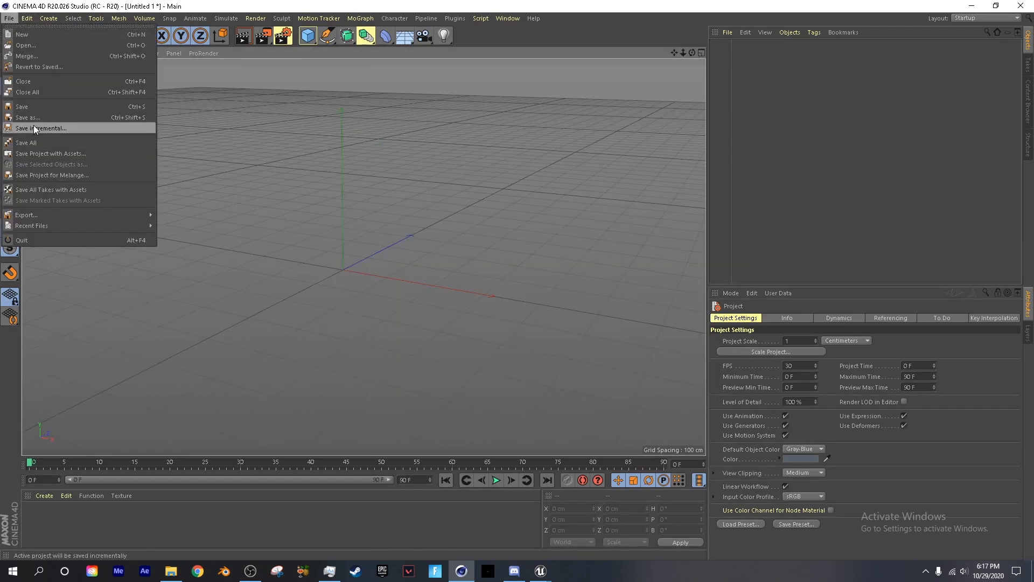
left_click(29, 45)
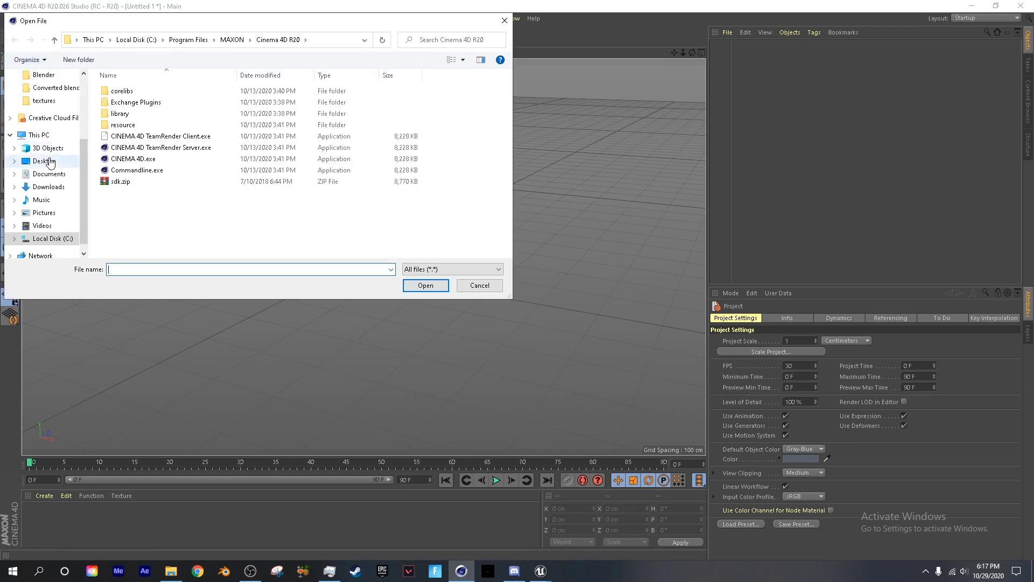
left_click(44, 160)
scroll(210, 186, "down", 5)
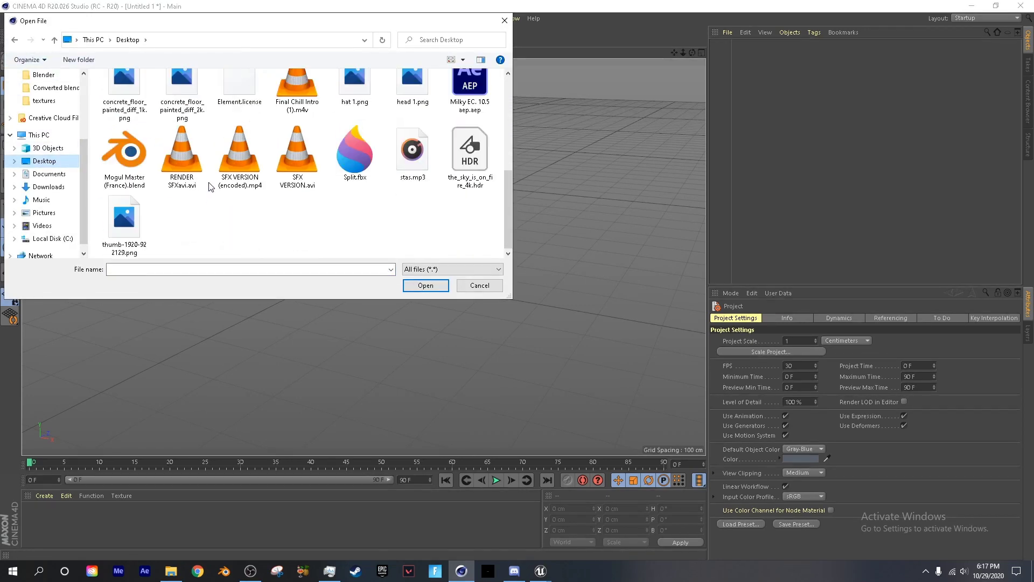
left_click(353, 161)
left_click(424, 285)
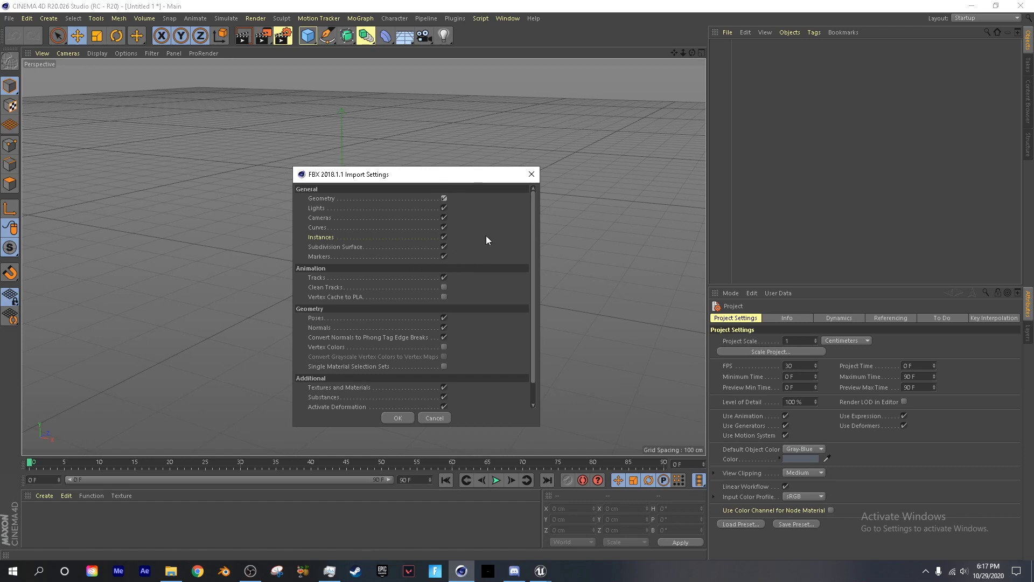
left_click_drag(483, 174, 463, 159)
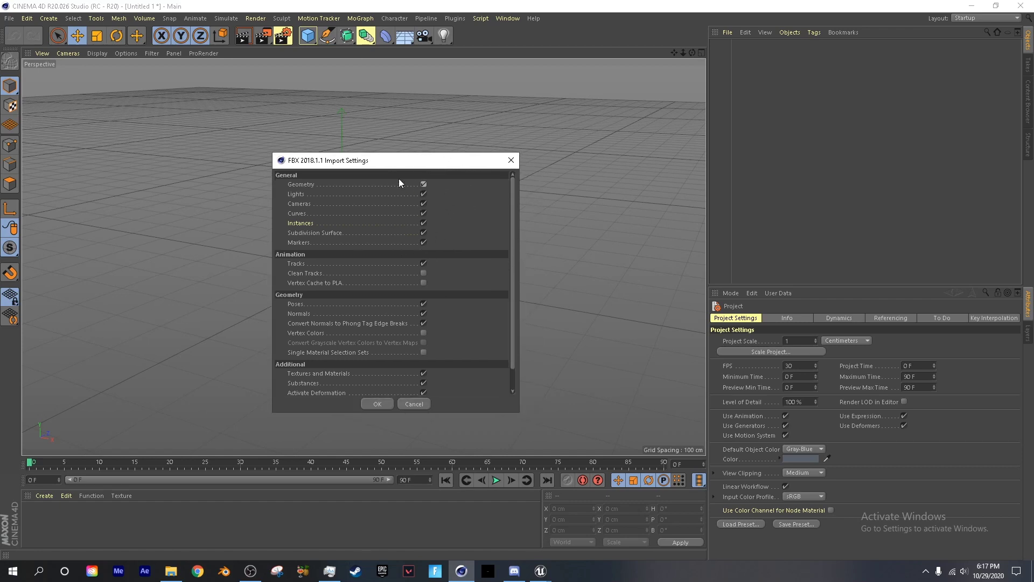
left_click(376, 405)
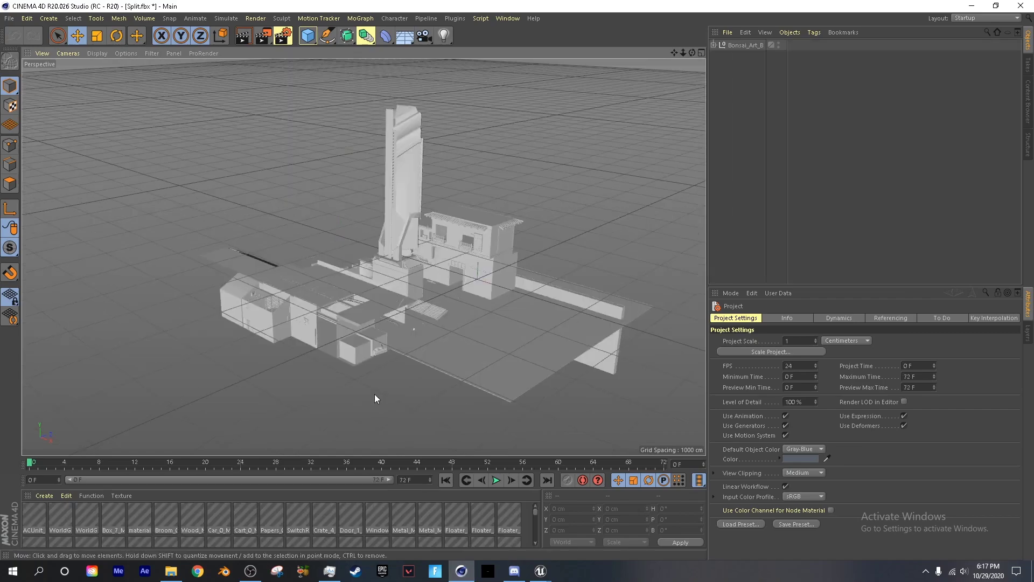
Step: Examine the imported map from several angles, selecting the generator base and the box beside the stairs
scroll(388, 322, "up", 3)
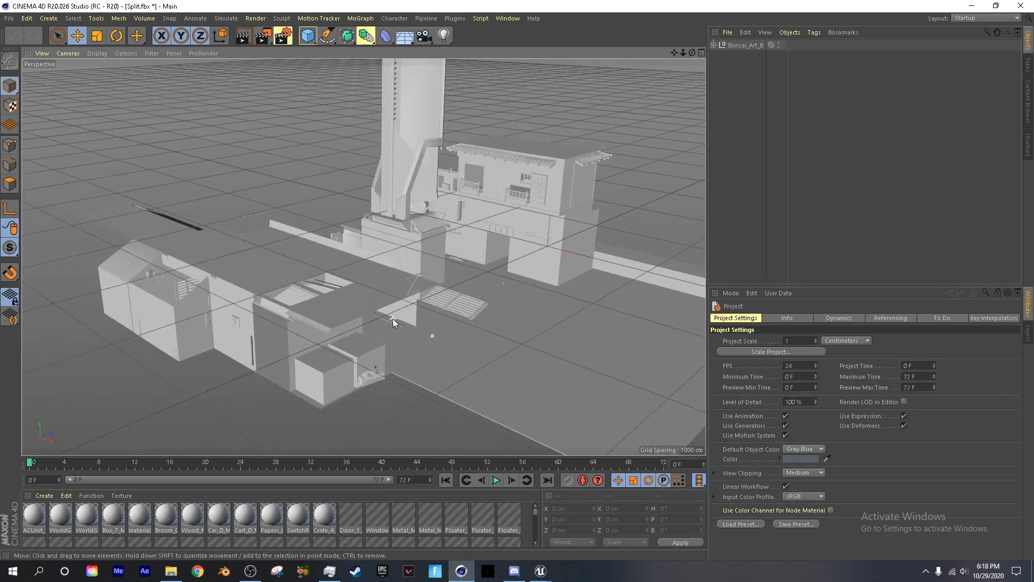
left_click_drag(422, 313, 629, 305, "alt")
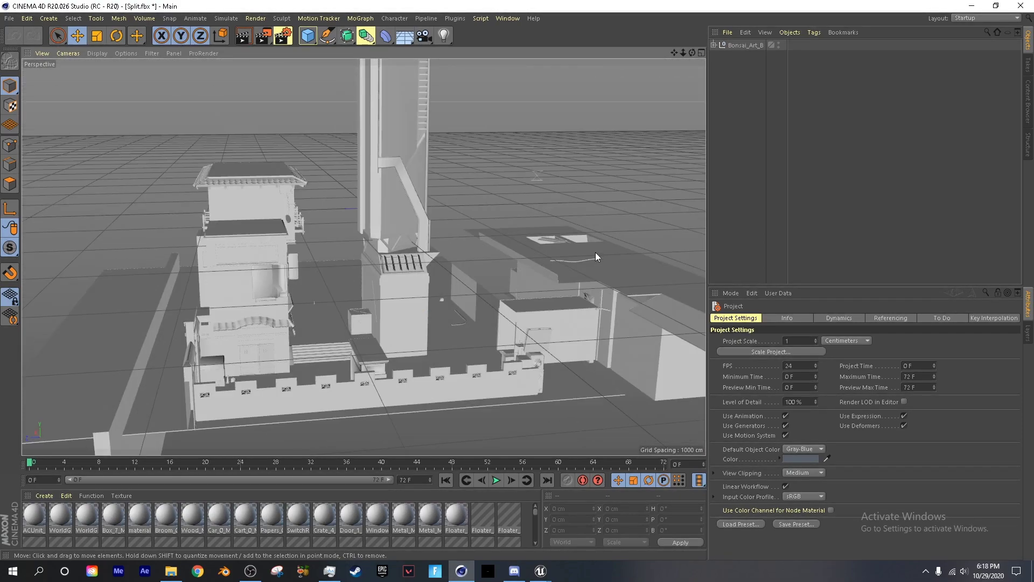
left_click_drag(493, 227, 361, 185, "alt")
scroll(369, 287, "up", 5)
scroll(370, 287, "down", 6)
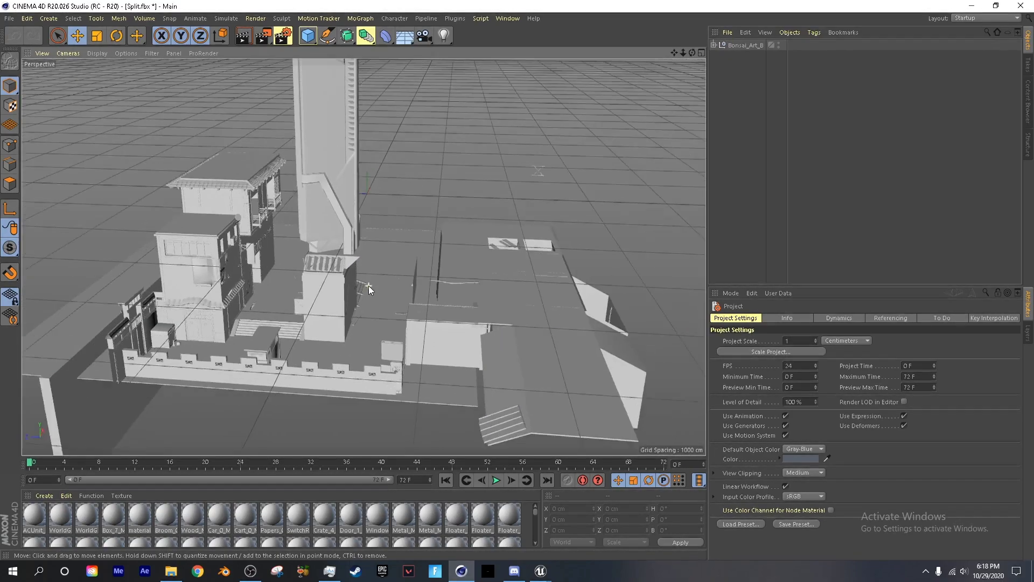
scroll(336, 247, "up", 5)
left_click_drag(321, 237, 484, 173, "alt")
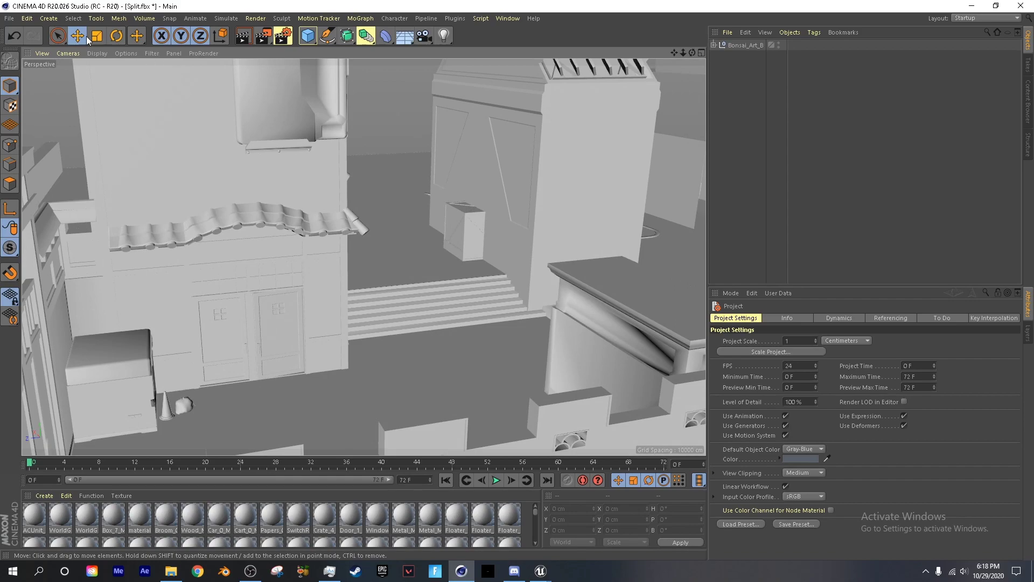
key("ctrl+z")
scroll(298, 158, "down", 4)
left_click_drag(313, 159, 384, 147, "alt")
left_click(430, 176)
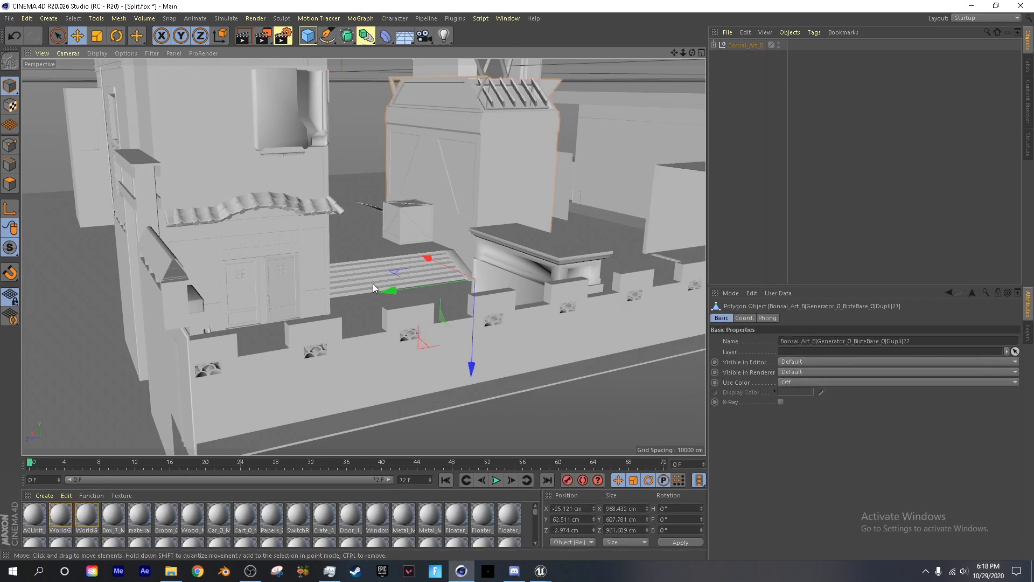
left_click_drag(379, 250, 334, 283, "alt")
left_click(394, 219)
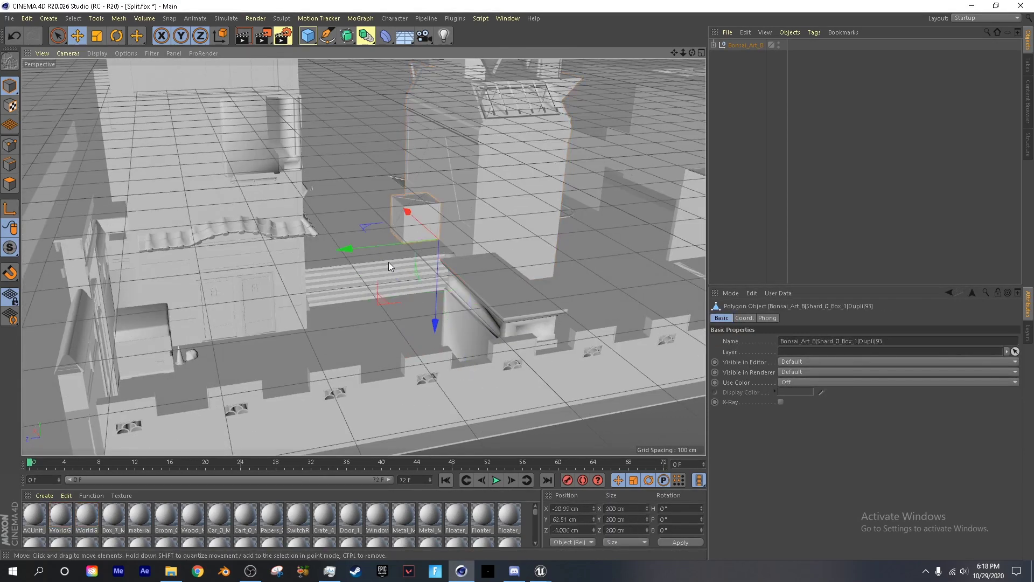
Step: Enlarge the material list, select the FTDoor material and copy its name, FTDoor_0_M0_A_MI.mat
mouse_move(381, 458)
left_mouse_down()
mouse_move(377, 298)
mouse_move(381, 376)
mouse_move(376, 330)
mouse_move(375, 349)
left_mouse_up()
scroll(389, 202, "up", 4)
left_click_drag(362, 224, 384, 214, "alt")
left_click(34, 516)
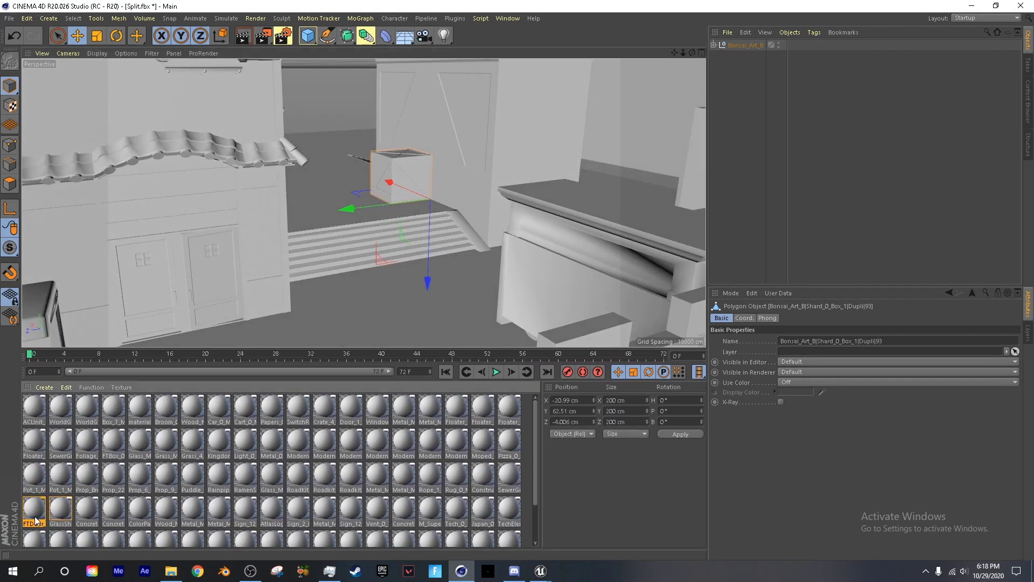
left_click(744, 318)
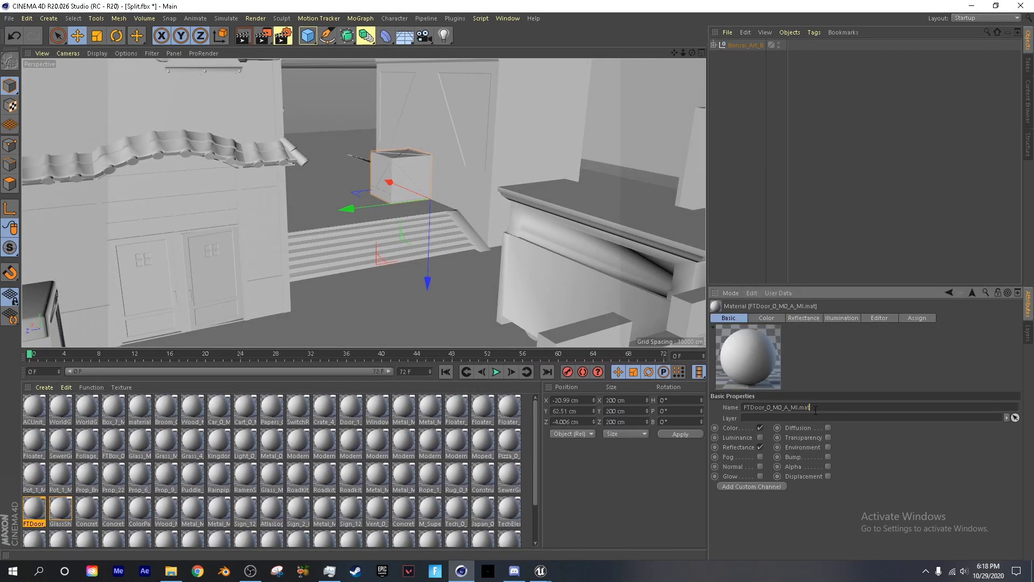
left_click_drag(815, 410, 716, 402)
key("ctrl+c")
Step: Switch to UModel, filter the package list by FTDoor_0_M0_A_MI and select the FTDoor_0_M0_A_MI.uasset package
left_click(542, 571)
left_click(580, 540)
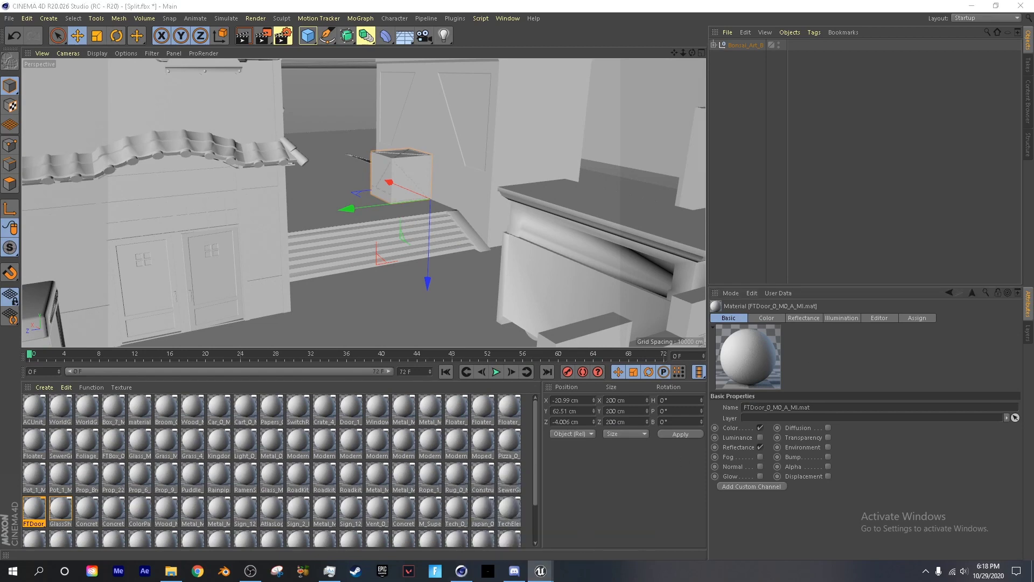
double_click(234, 184)
key("BackSpace")
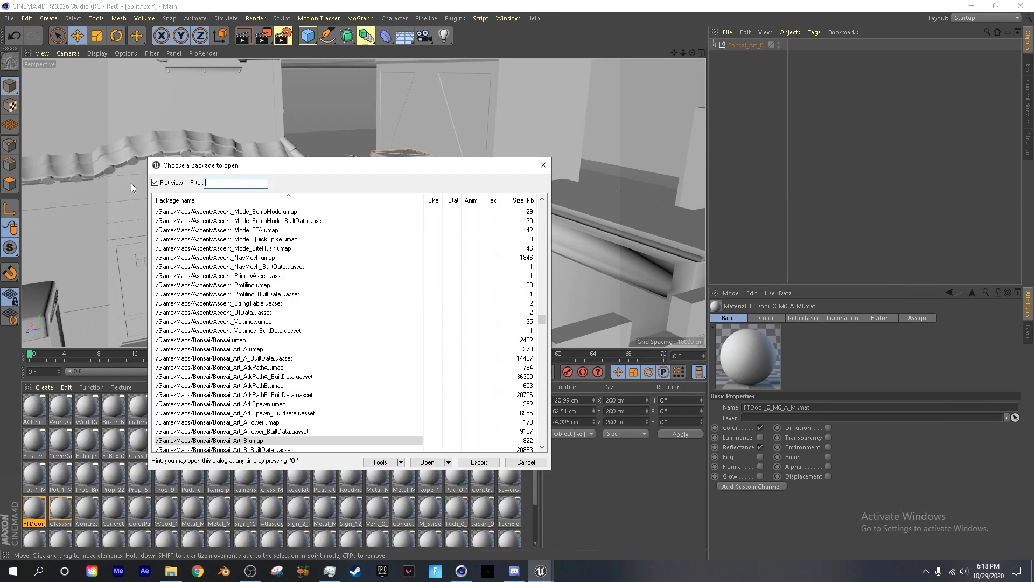
key("ctrl+v")
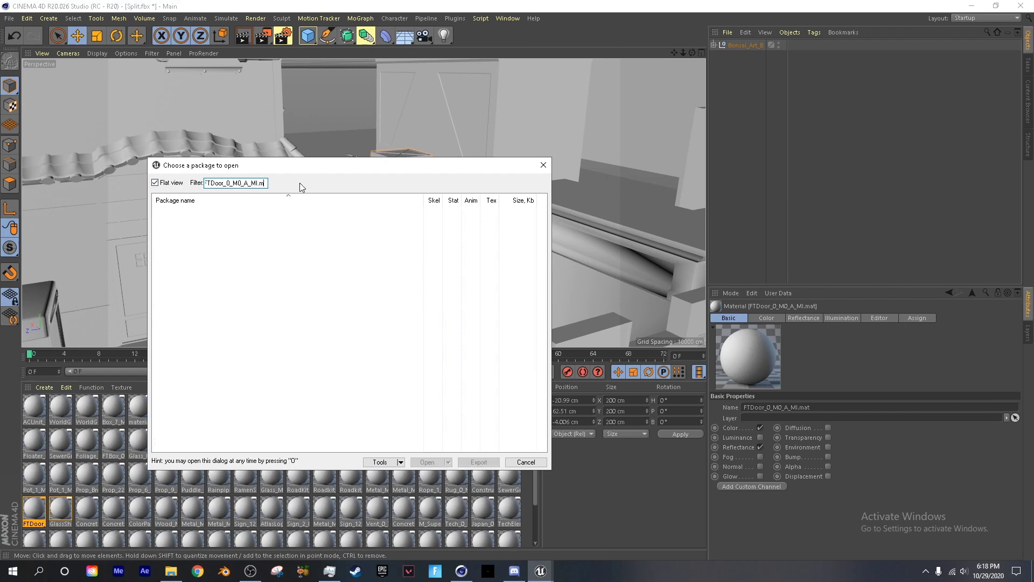
key("BackSpace")
key("BackSpace")
left_click(201, 211)
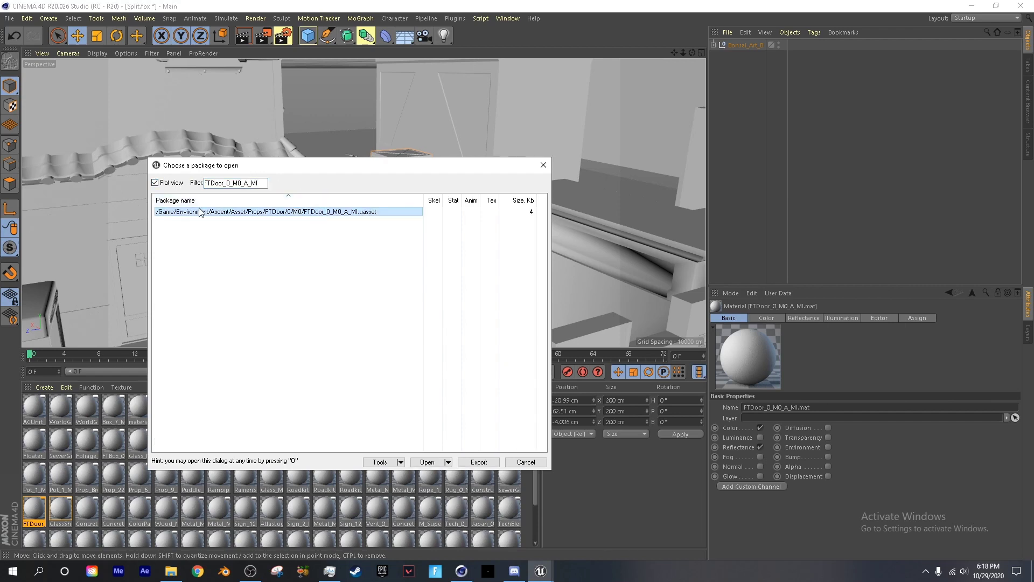
Step: Export the FTDoor package with TGA textures, choosing the Desktop's Valorant Map Export folder as the destination
left_click(485, 465)
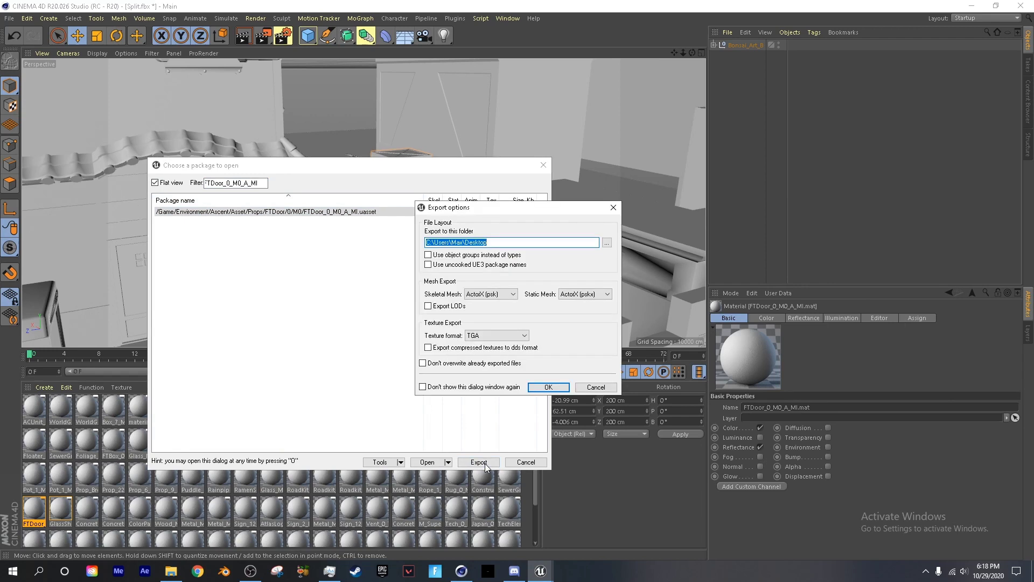
left_click(606, 243)
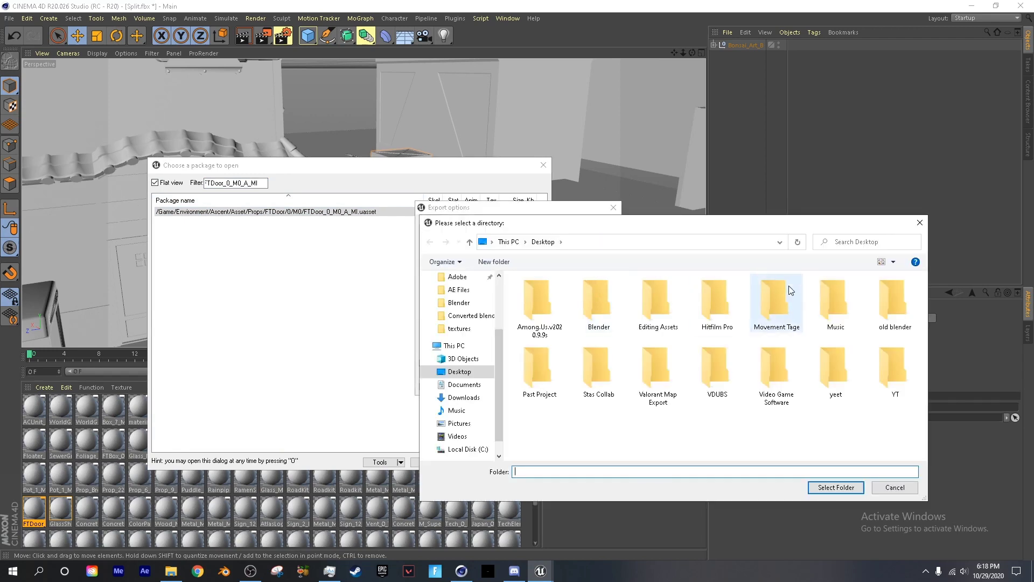
double_click(657, 371)
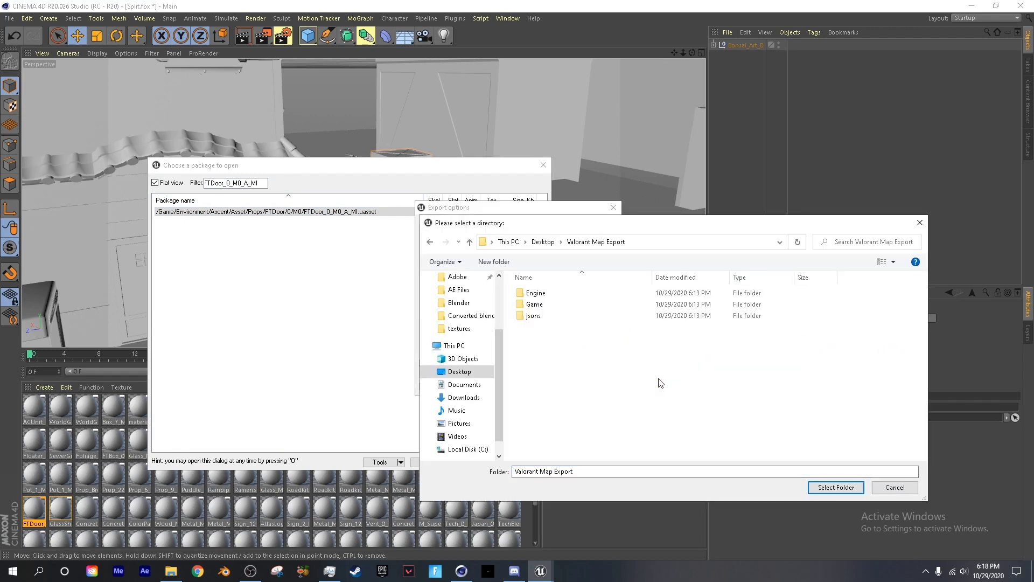
left_click(836, 487)
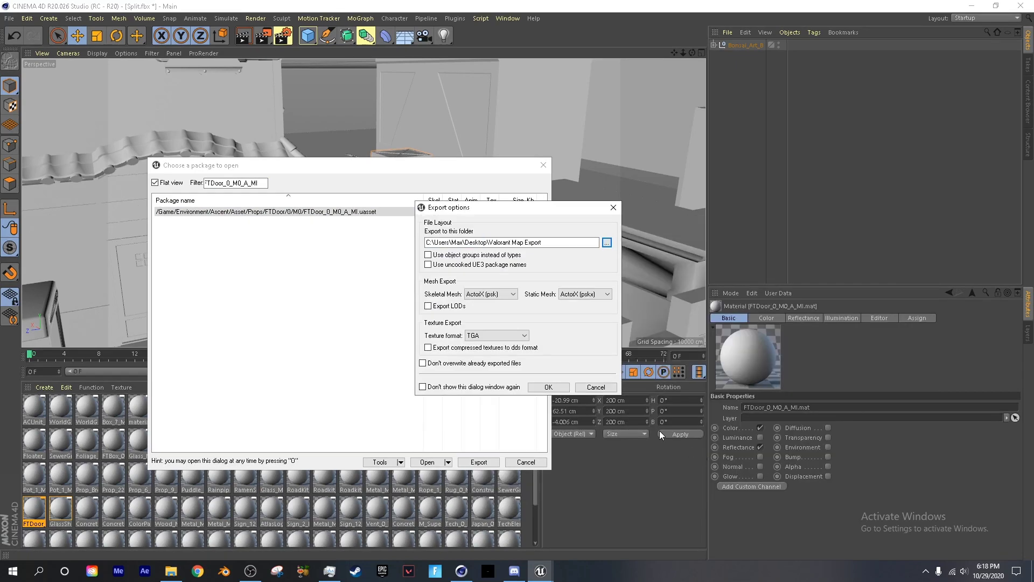
left_click(548, 388)
Step: In Cinema 4D, open the file chooser for the FTDoor material's Color texture and look through the Desktop files
left_click(767, 318)
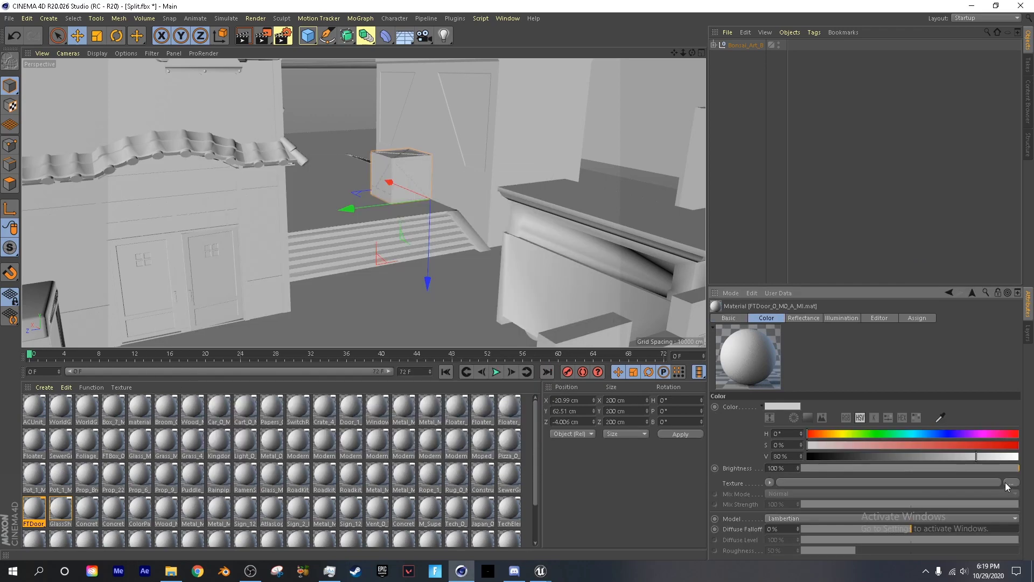
left_click(1009, 482)
scroll(161, 189, "down", 3)
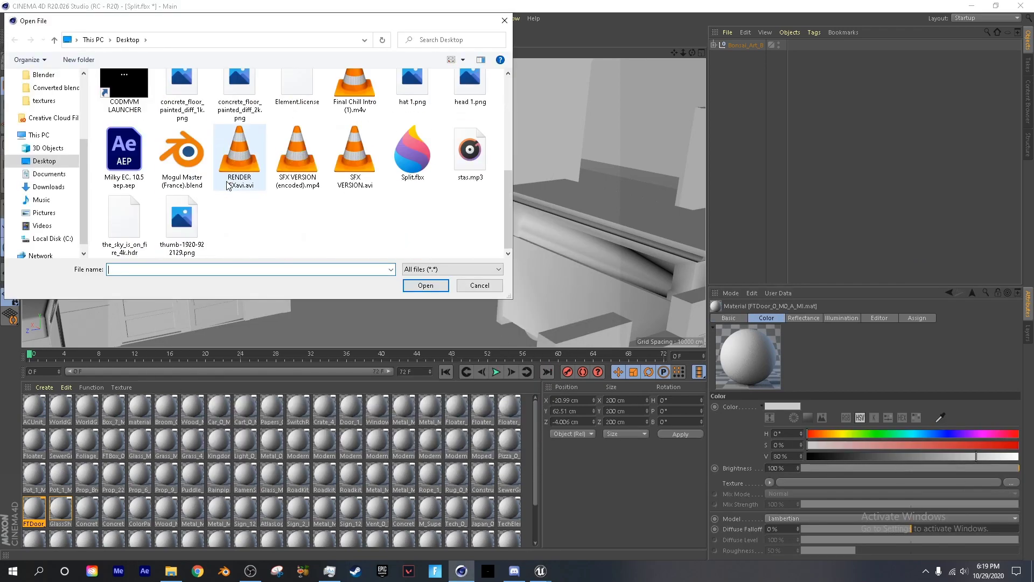
left_click(135, 237)
scroll(287, 213, "up", 3)
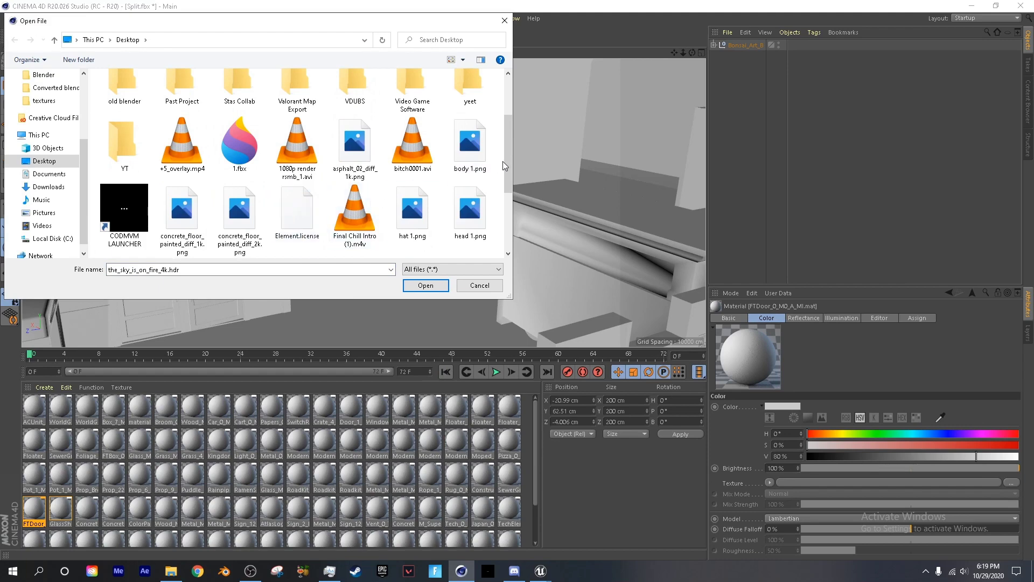
left_click_drag(506, 162, 506, 110)
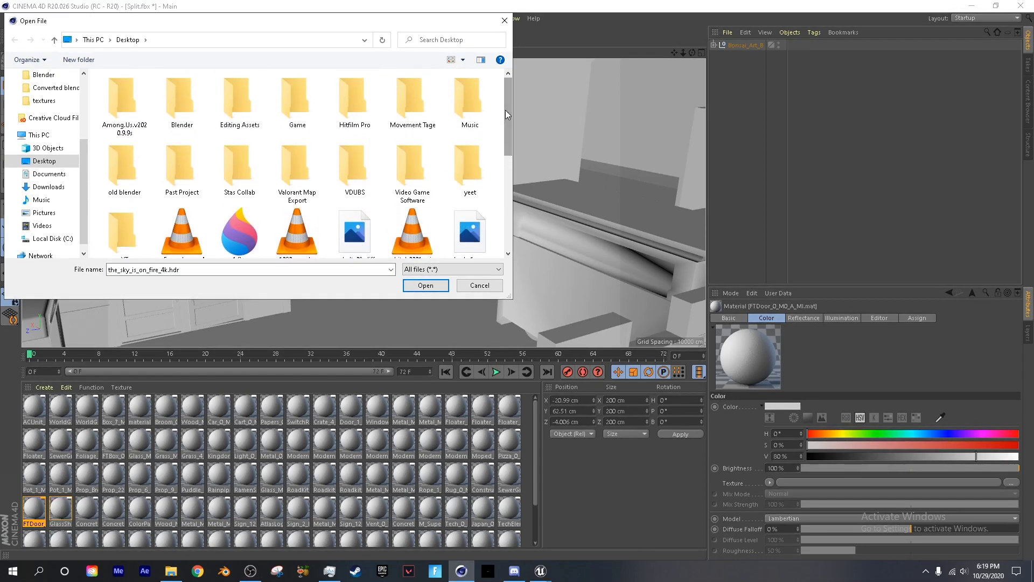
double_click(292, 102)
double_click(235, 96)
double_click(232, 95)
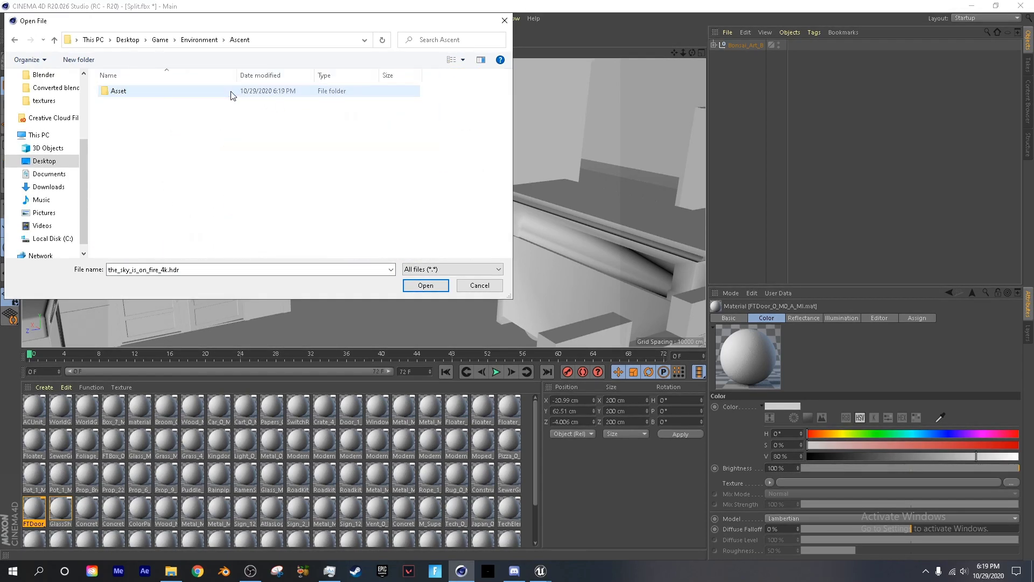
double_click(232, 96)
double_click(232, 95)
double_click(231, 95)
left_click(208, 96)
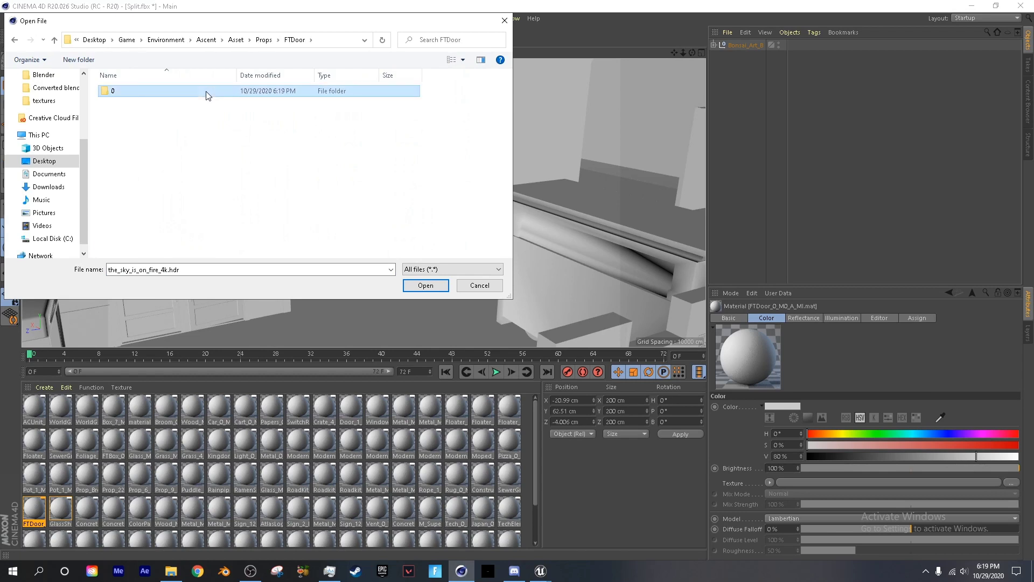
double_click(208, 96)
left_click(170, 40)
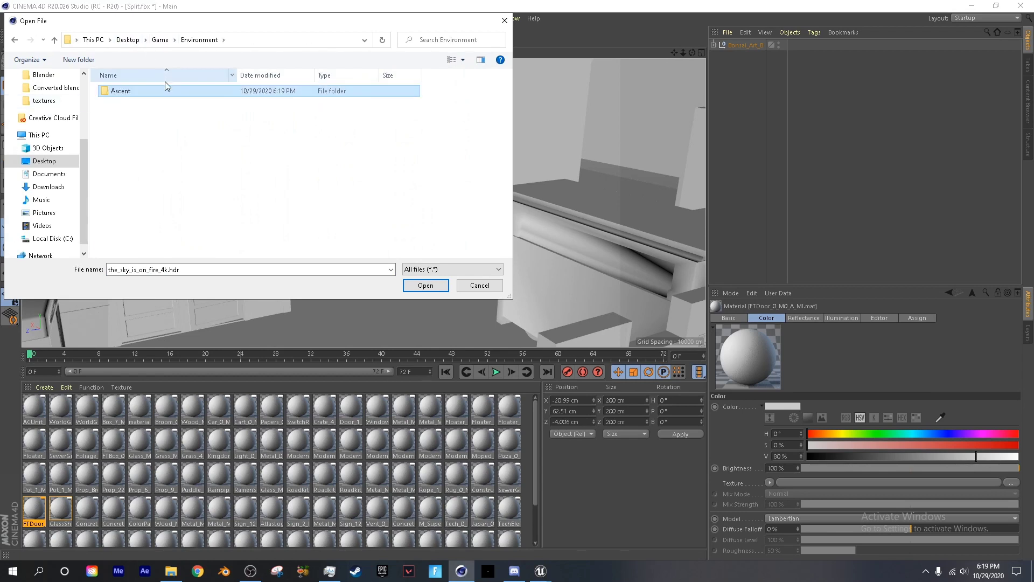
left_click(160, 40)
left_click(128, 40)
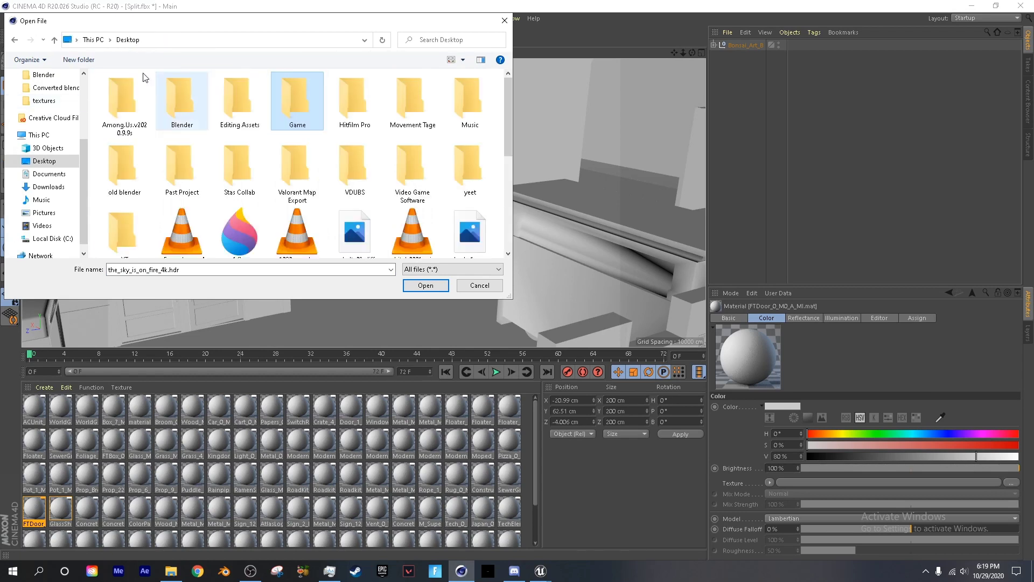
Step: Load FTDoor_0_M0_A_DF.tga from Game/Environment/Ascent/Asset/Props/FTDoor/0/M0 as the FTDoor material's Color texture and inspect the box
double_click(286, 102)
double_click(185, 91)
double_click(185, 90)
double_click(185, 91)
double_click(186, 90)
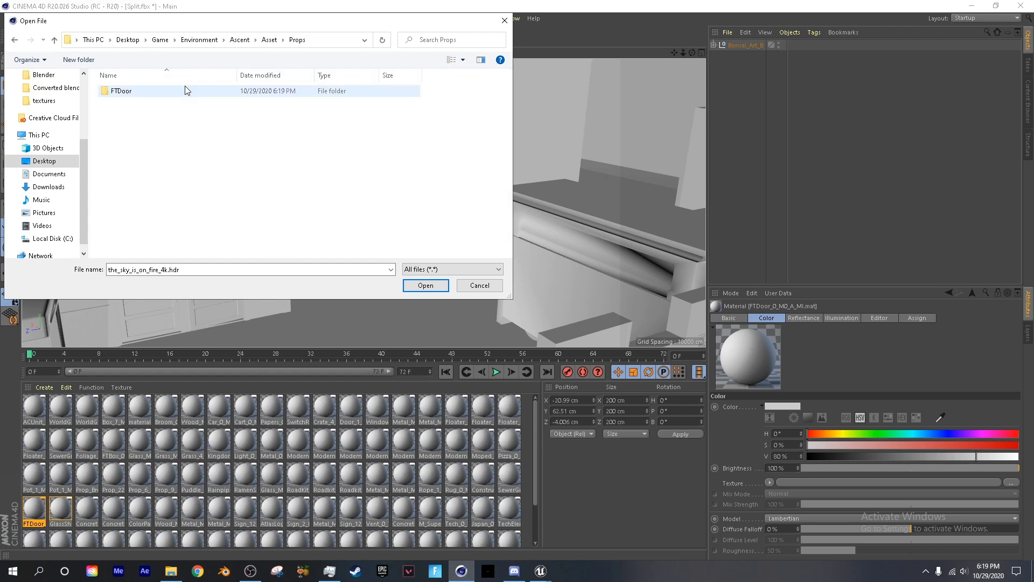
double_click(185, 91)
double_click(185, 91)
double_click(186, 91)
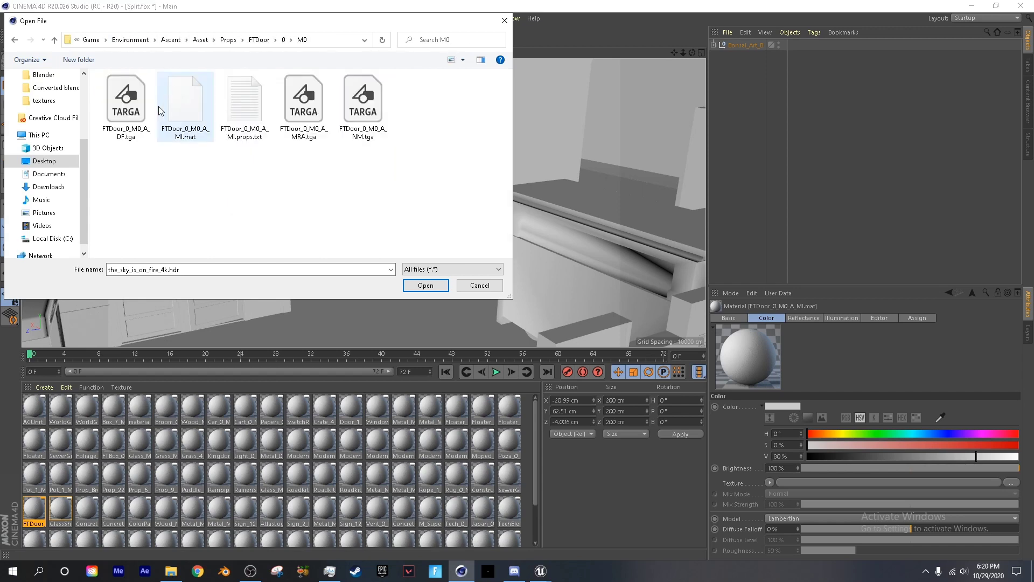
left_click(113, 103)
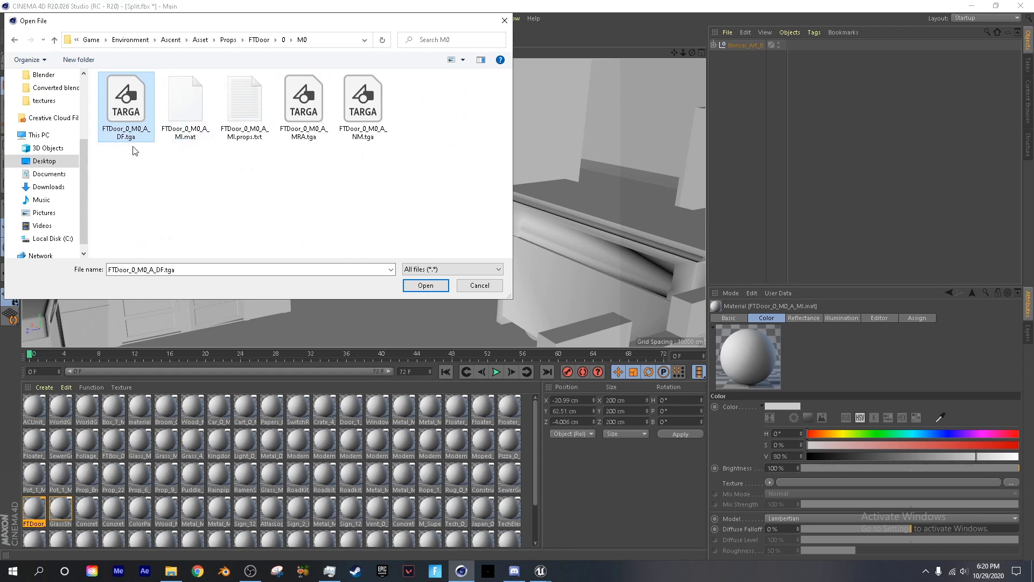
left_click(438, 287)
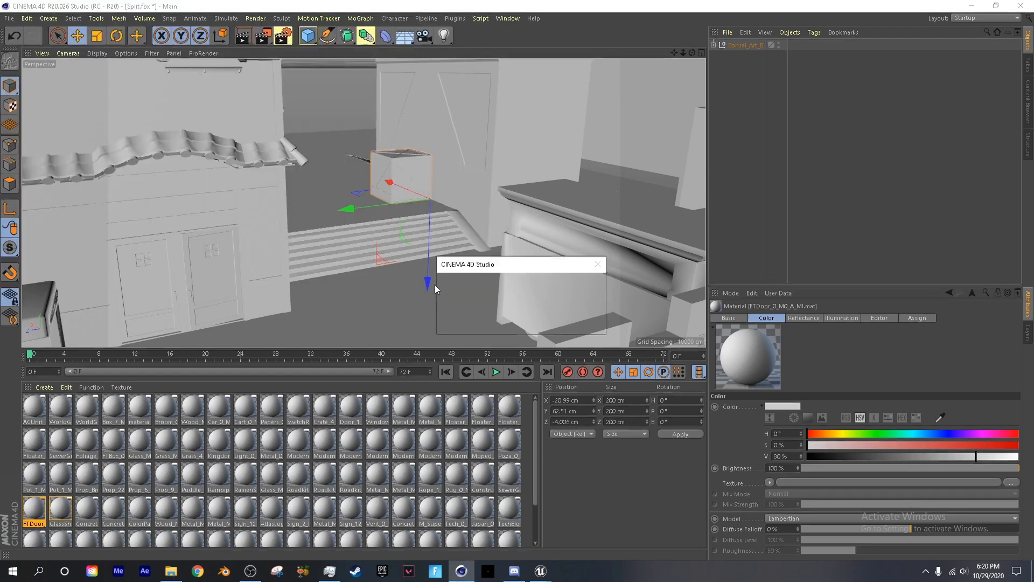
left_click(574, 323)
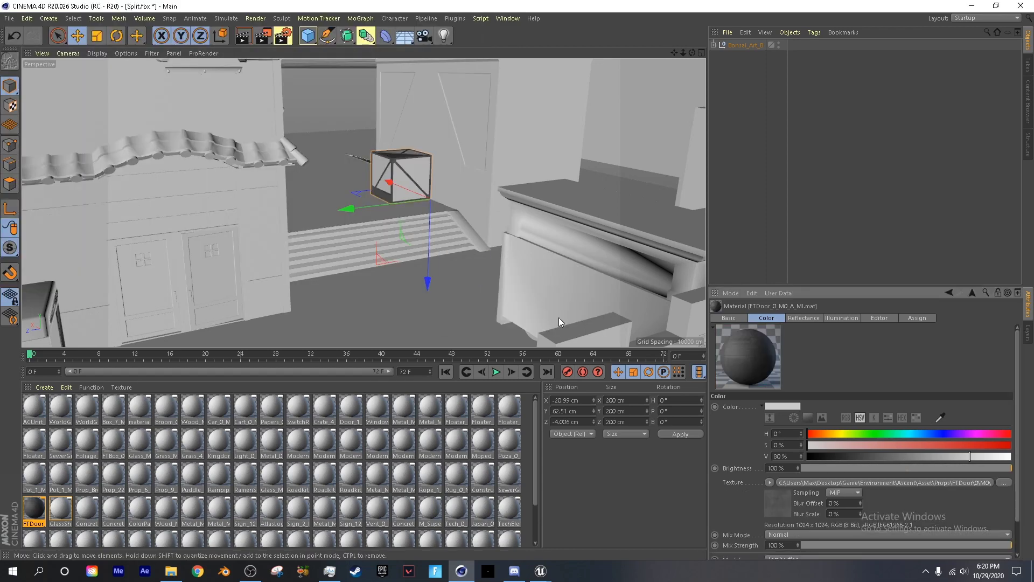
scroll(421, 183, "up", 6)
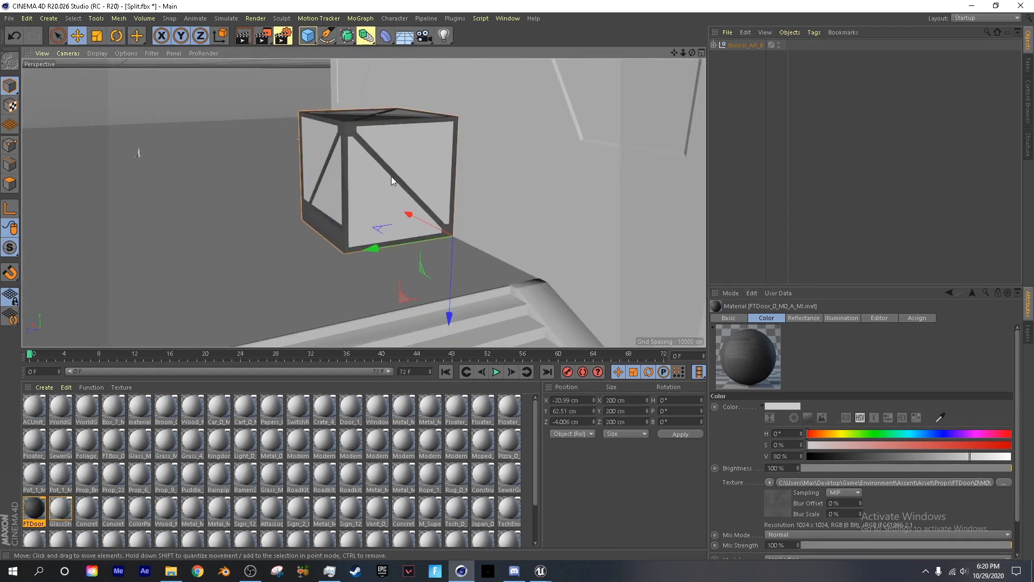
left_click_drag(378, 193, 587, 211, "alt")
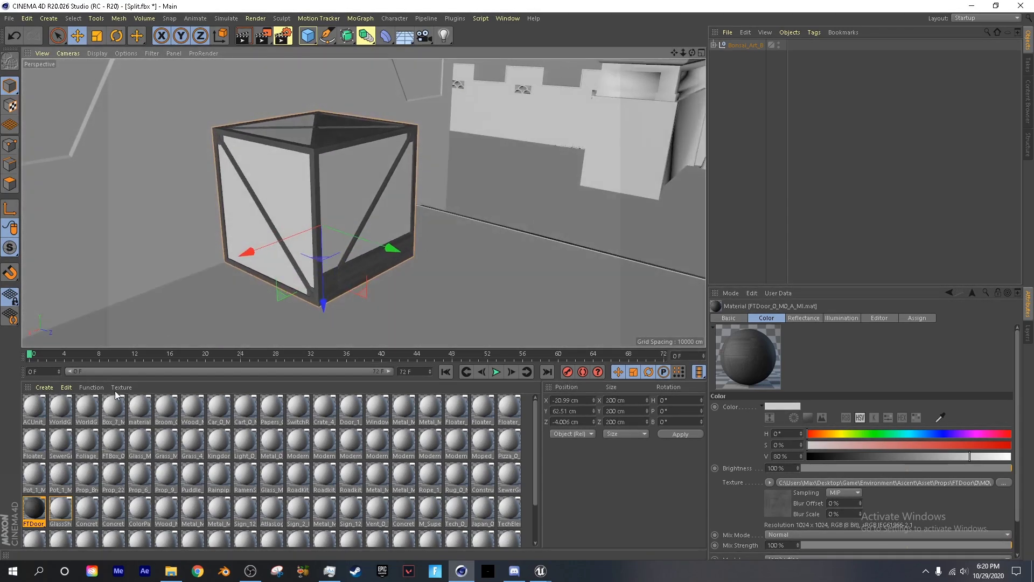
Step: Select the GlassShard material beside FTDoor and copy its name without the mat extension, GlassShard_0_MI
left_click(68, 509)
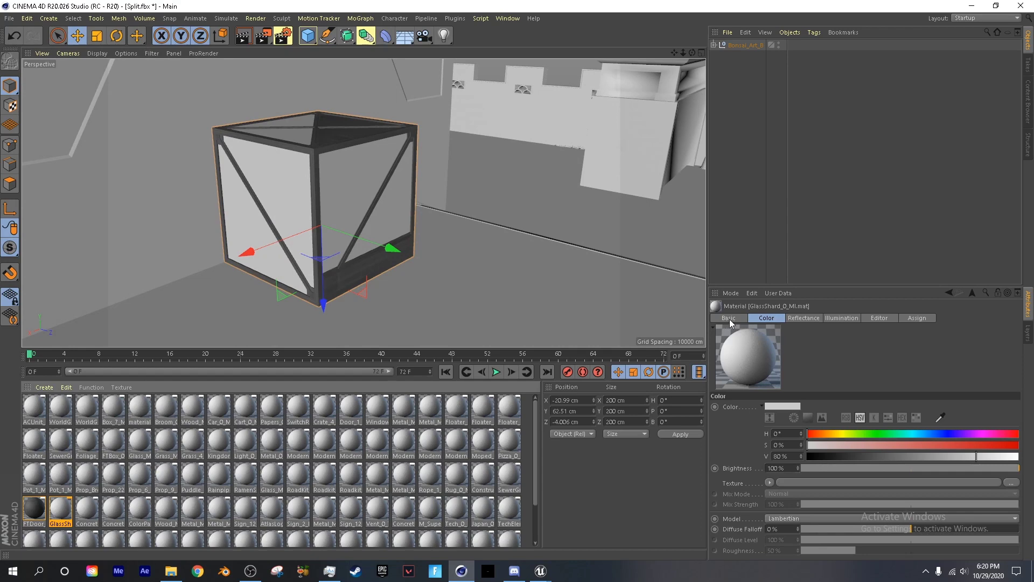
left_click(729, 319)
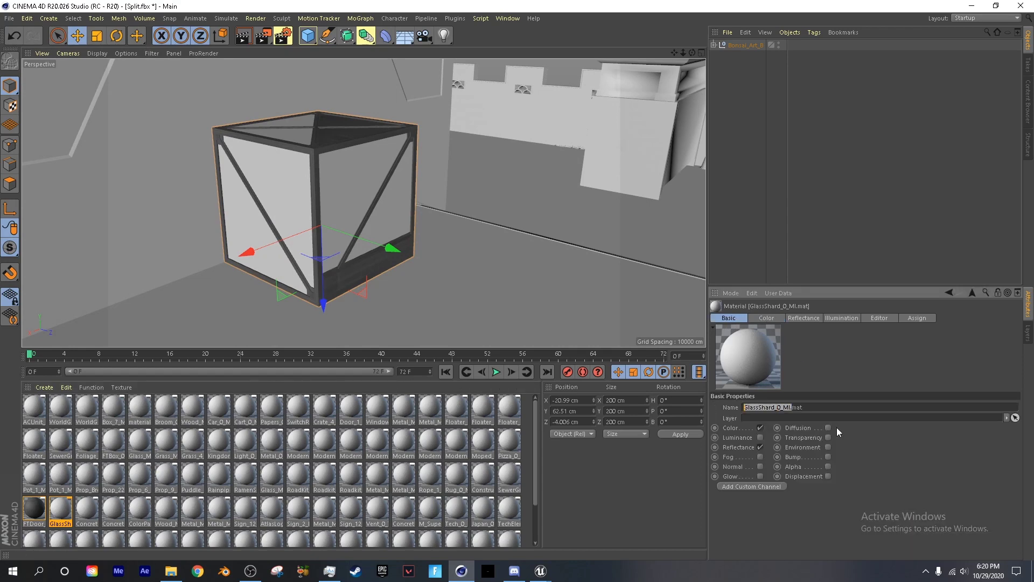
left_click_drag(807, 408, 794, 410)
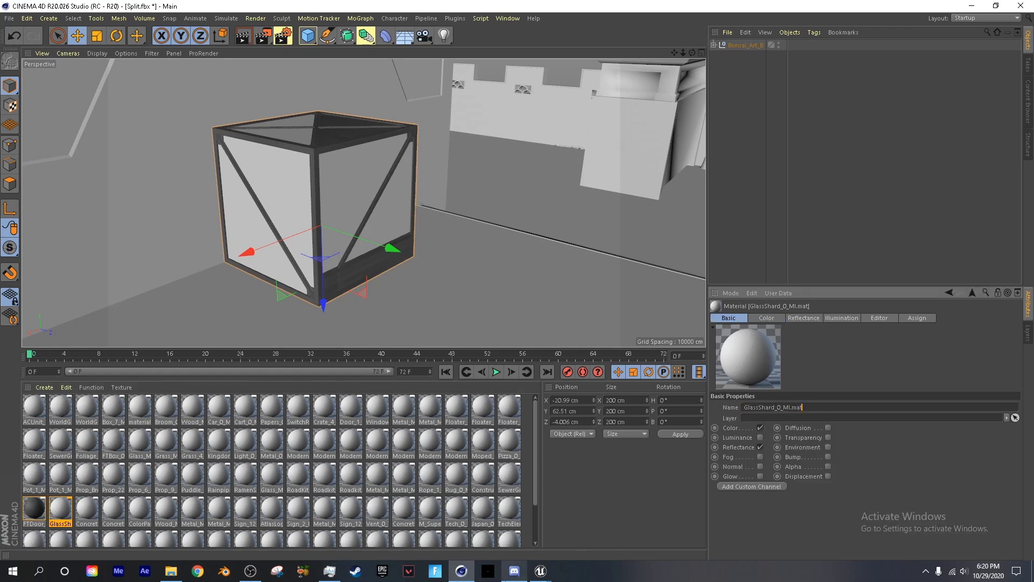
Step: Switch to UModel, filter the packages by GlassShard_0_MI and export GlassShard_0_MI.uasset to the Desktop with TGA textures
left_click(599, 520)
double_click(227, 183)
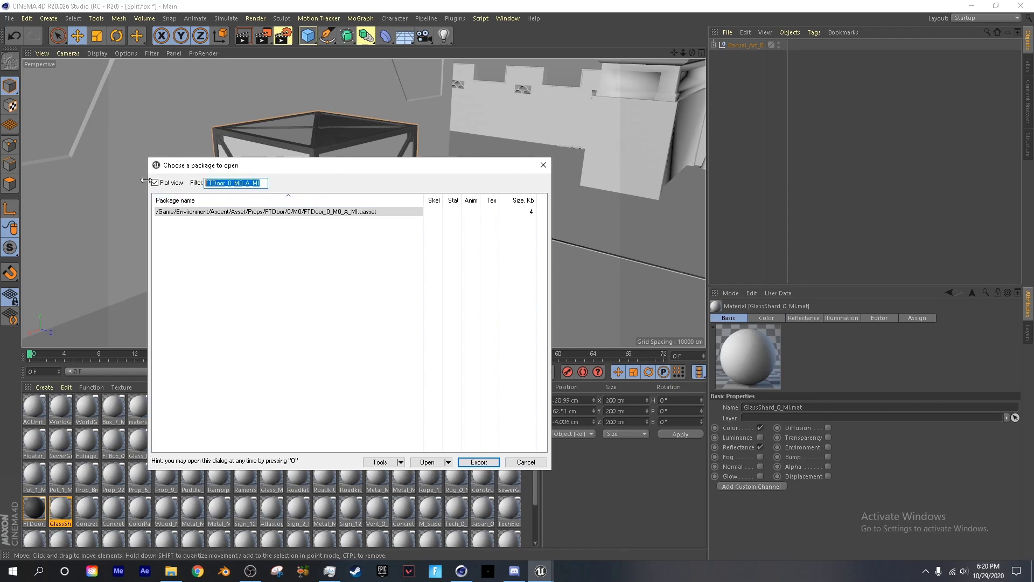
key("BackSpace")
key("ctrl+v")
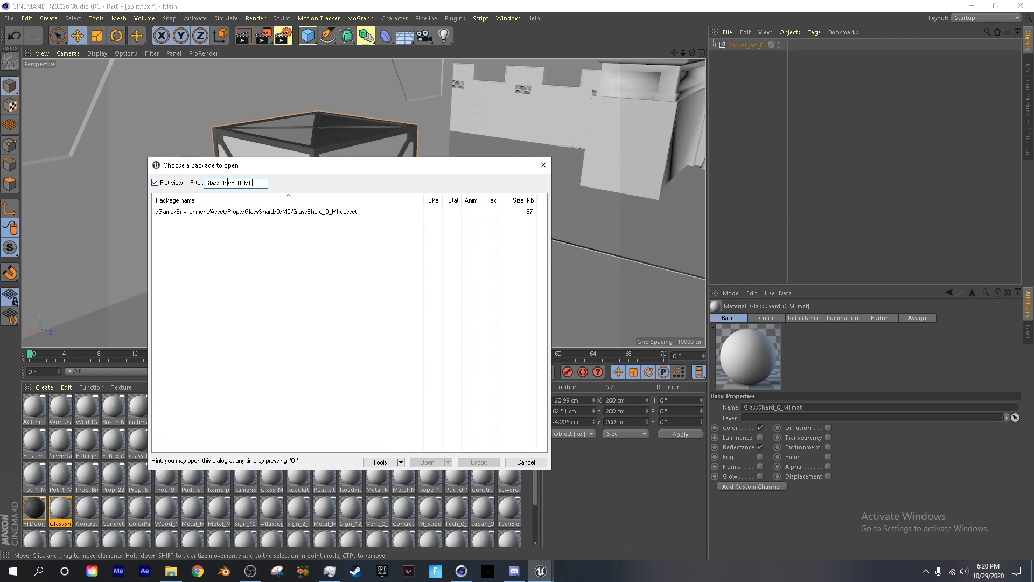
left_click(275, 212)
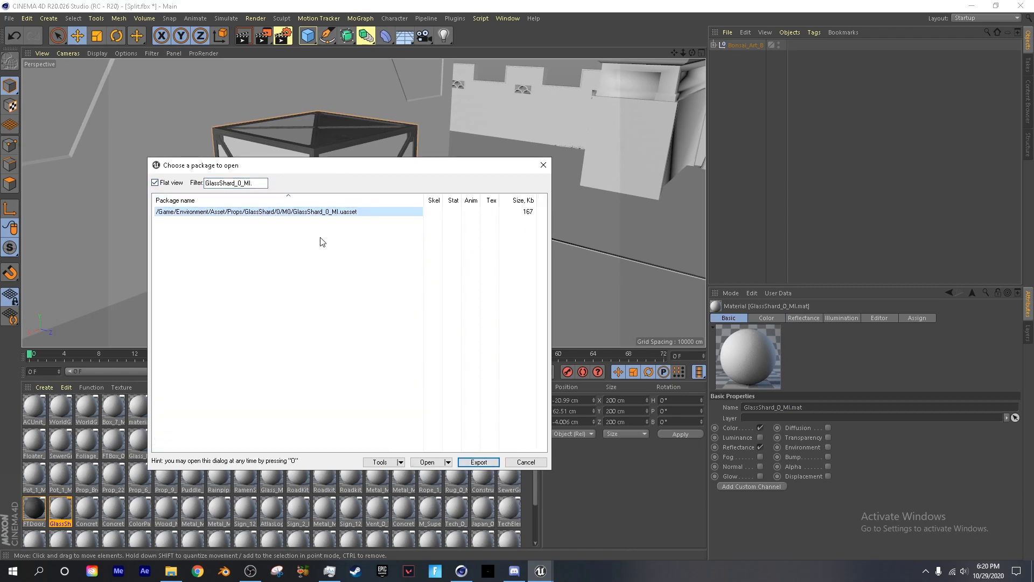
left_click(479, 462)
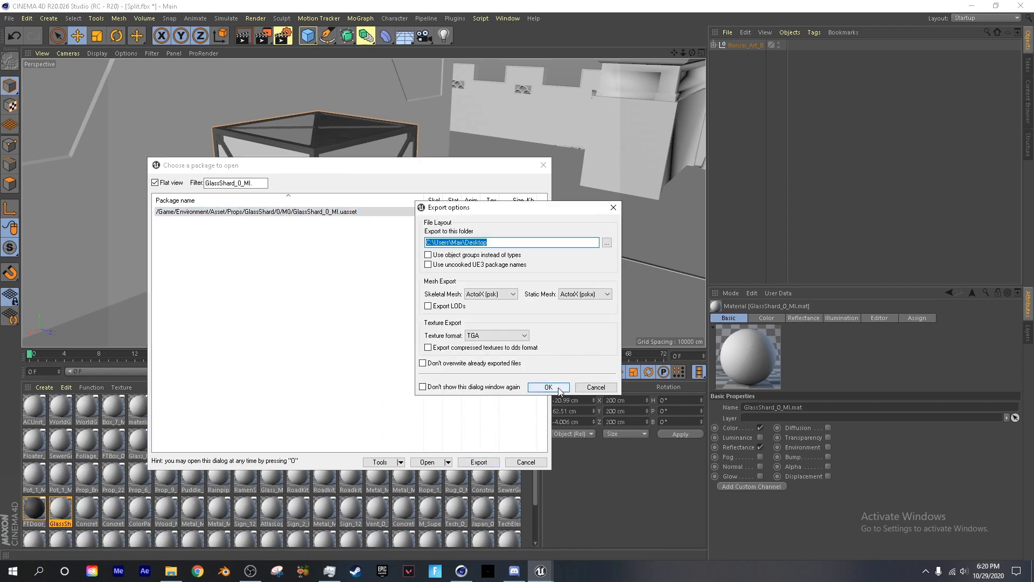
left_click(569, 388)
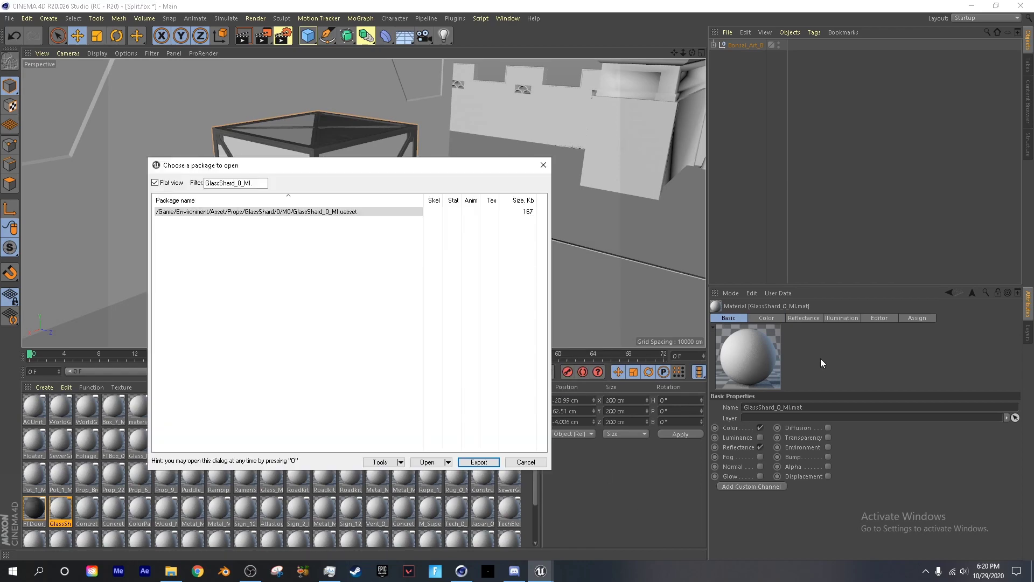
Step: Open the file chooser for the GlassShard material's Color texture and browse to Game/Environment/Asset/Props/GlassShard/0/M0
left_click(771, 322)
left_click(771, 318)
left_click(1011, 482)
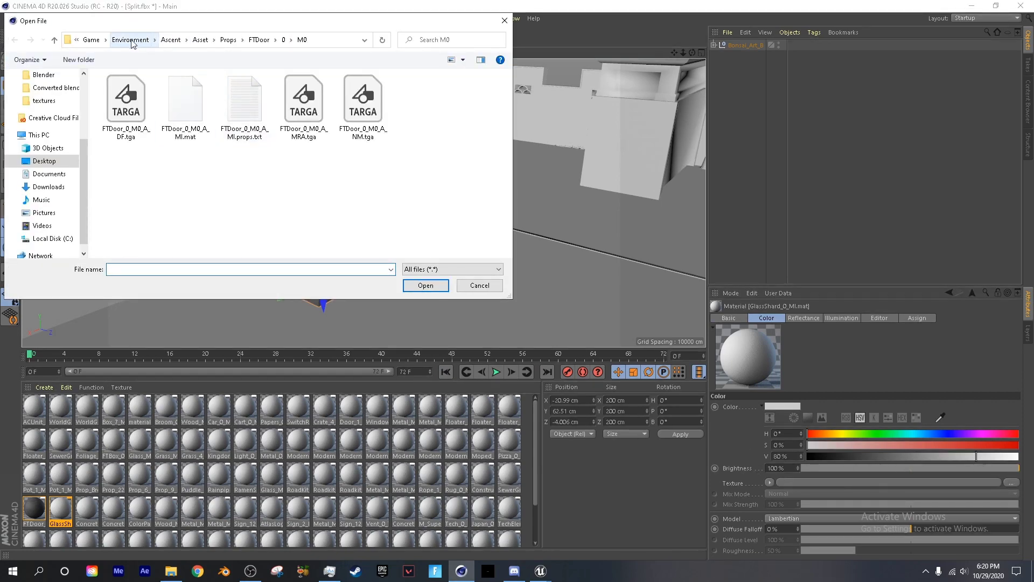
left_click(91, 39)
double_click(121, 92)
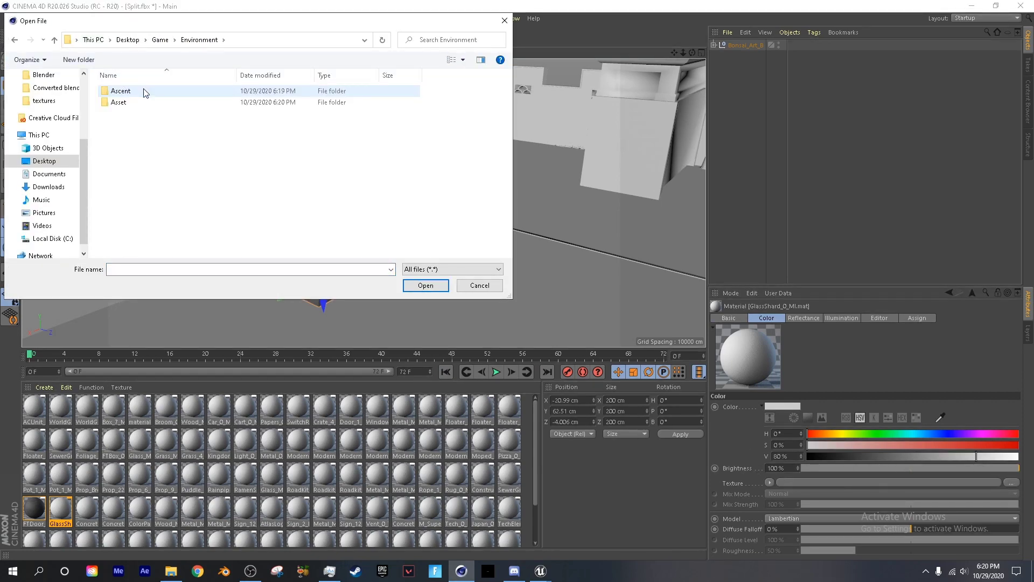
double_click(131, 102)
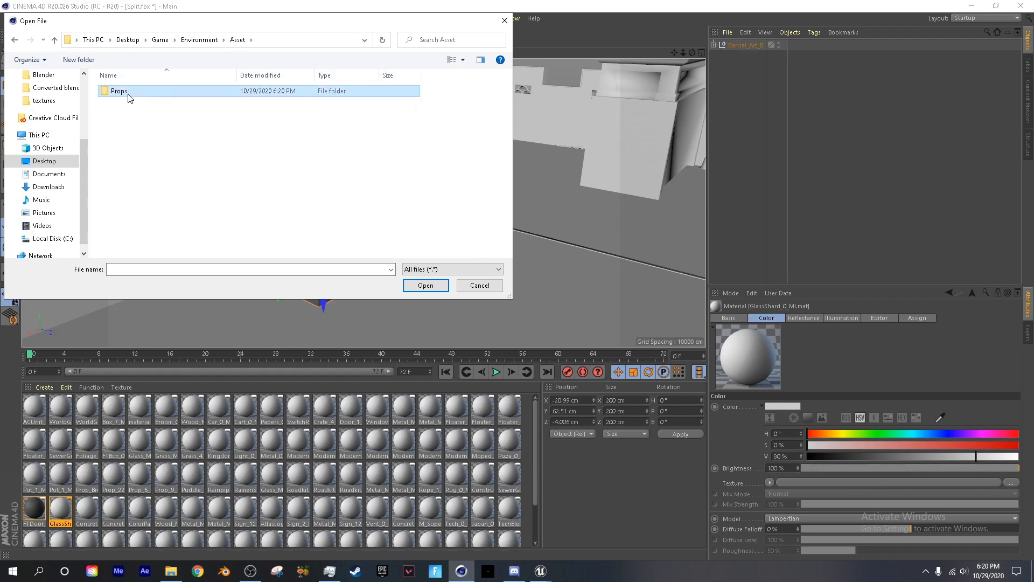
double_click(128, 94)
double_click(127, 95)
double_click(126, 94)
double_click(126, 94)
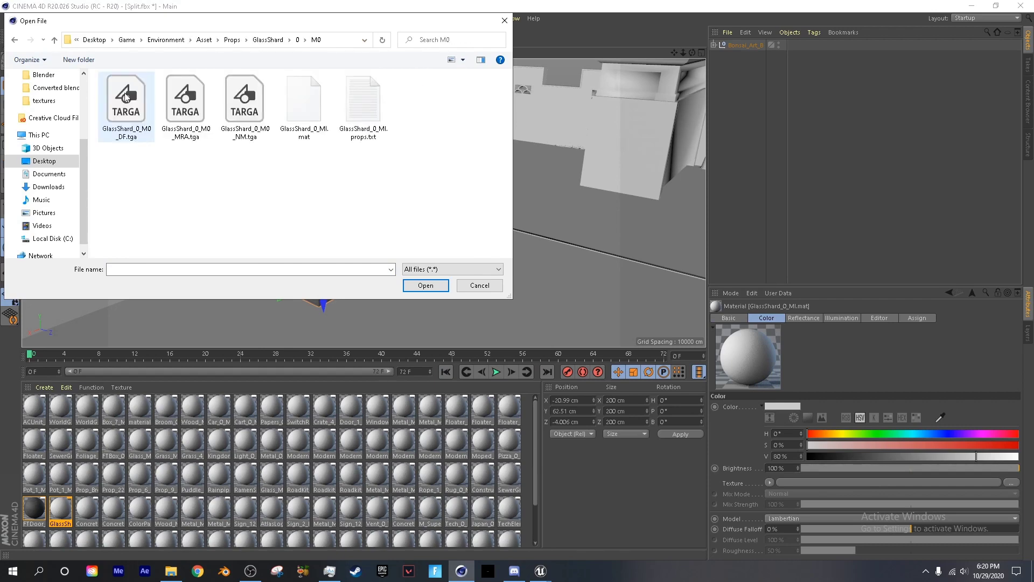
Step: Load GlassShard_0_M0_DF.tga as the GlassShard material's Color texture
left_click(126, 97)
left_click(425, 285)
left_click(583, 323)
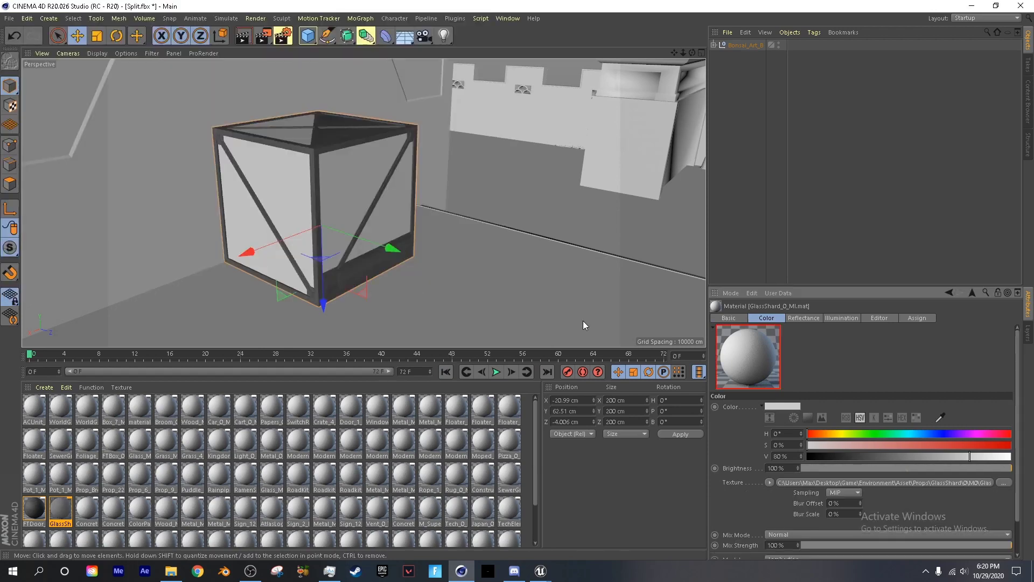
Step: Examine the textured box from several angles and distances against the surrounding walls of the map
scroll(439, 246, "down", 3)
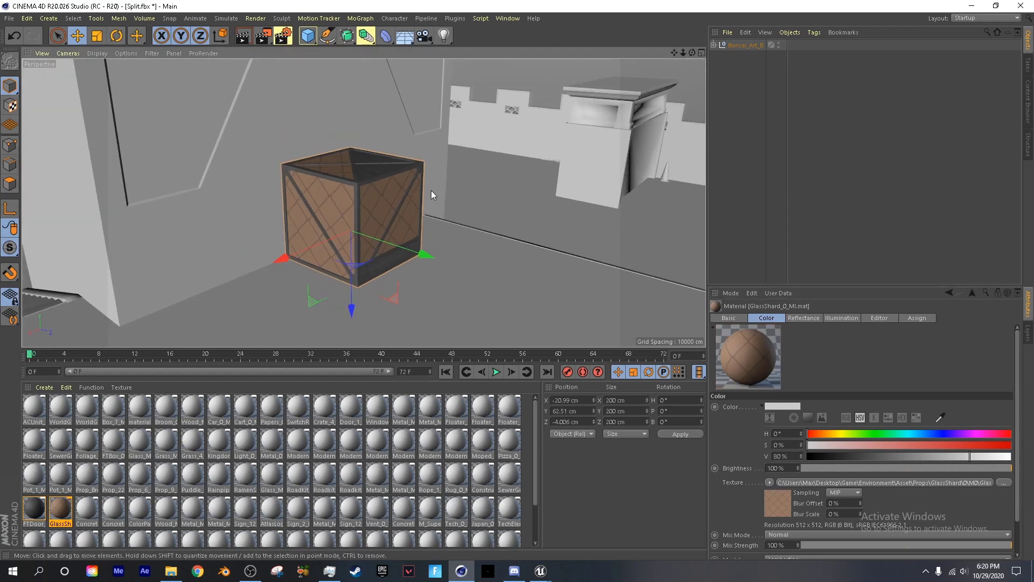
mouse_move(447, 181)
left_mouse_down("alt")
mouse_move(387, 180)
mouse_move(483, 196)
mouse_move(464, 167)
mouse_move(460, 194)
left_mouse_up("alt")
right_click_drag(441, 205, 421, 228, "alt")
right_click_drag(363, 203, 458, 263, "alt")
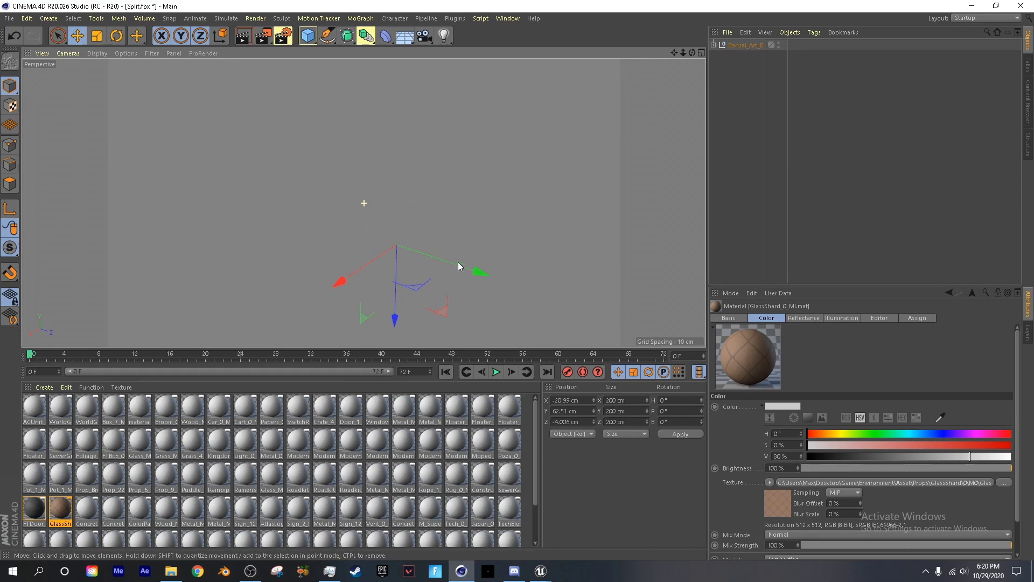
mouse_move(379, 183)
left_mouse_down("alt")
mouse_move(454, 228)
mouse_move(420, 226)
left_mouse_up("alt")
right_click_drag(384, 218, 350, 235, "alt")
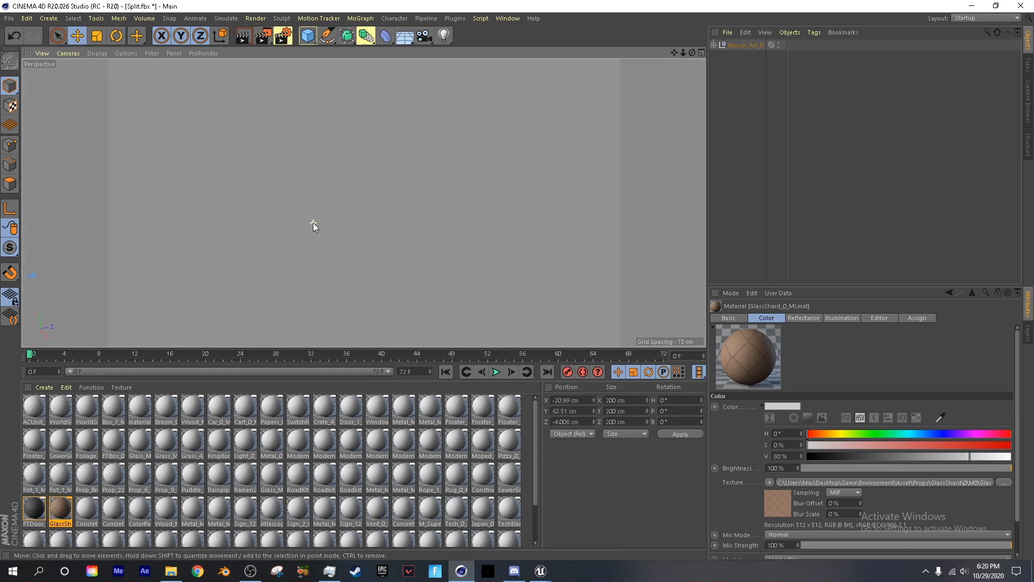
scroll(313, 223, "down", 6)
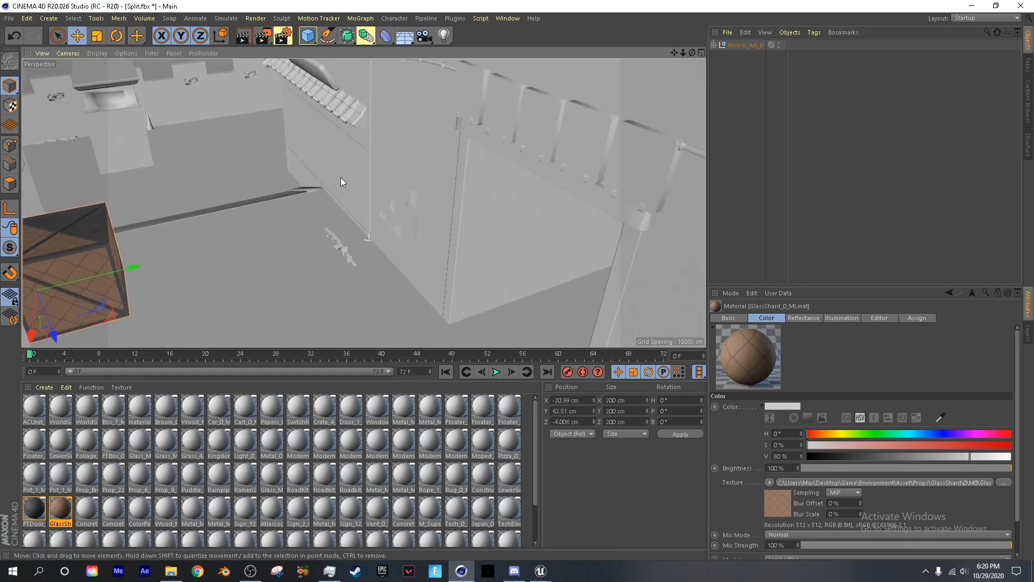
left_click_drag(341, 177, 346, 131, "alt")
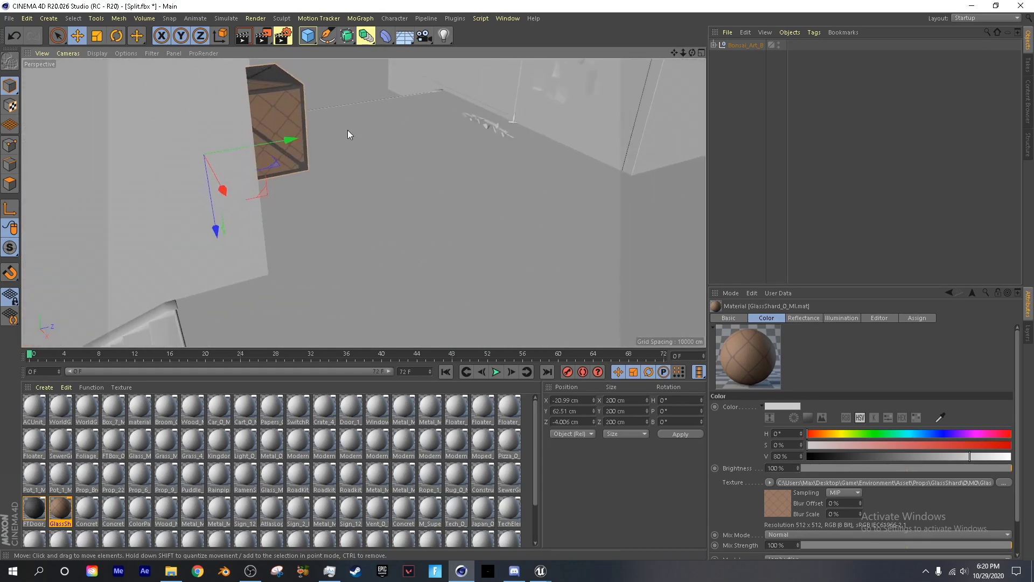
right_click_drag(344, 131, 281, 152, "alt")
left_click_drag(276, 167, 246, 166, "alt")
scroll(192, 423, "down", 2)
scroll(143, 484, "up", 2)
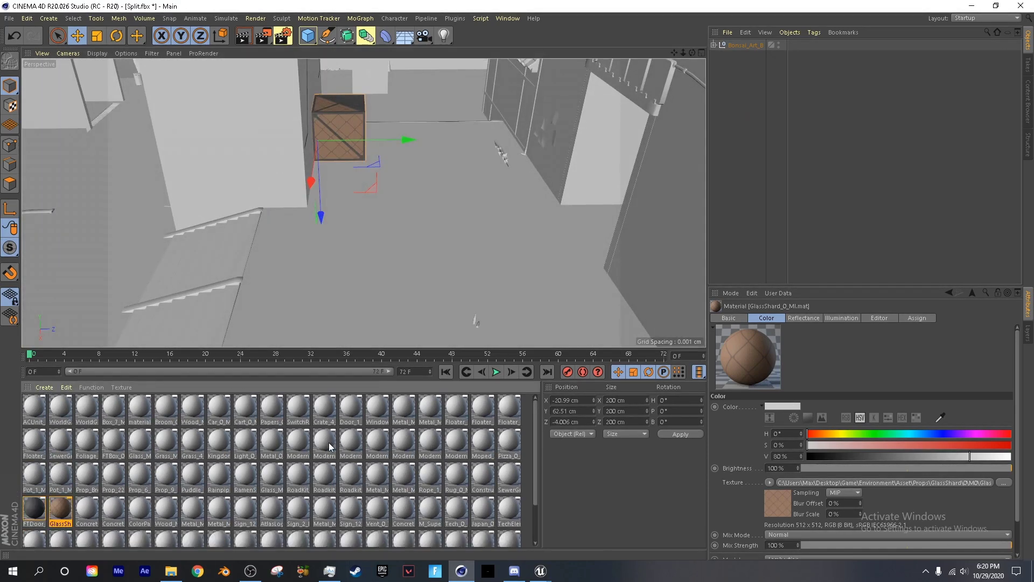
Step: Survey the rest of the map for structures that are still untextured
scroll(399, 100, "down", 5)
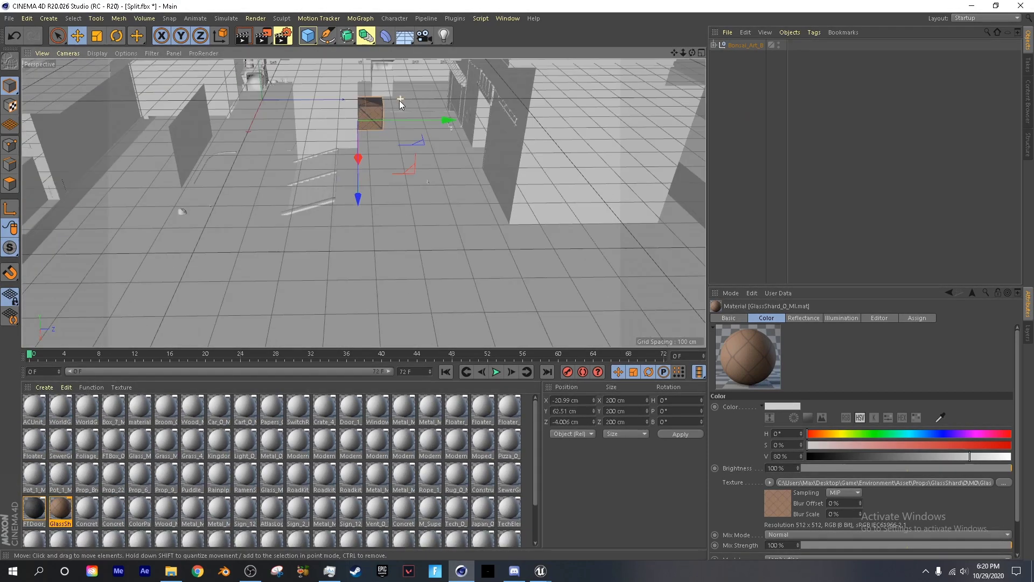
scroll(389, 107, "up", 4)
left_click_drag(389, 108, 603, 123, "alt")
middle_click_drag(602, 124, 435, 328, "alt")
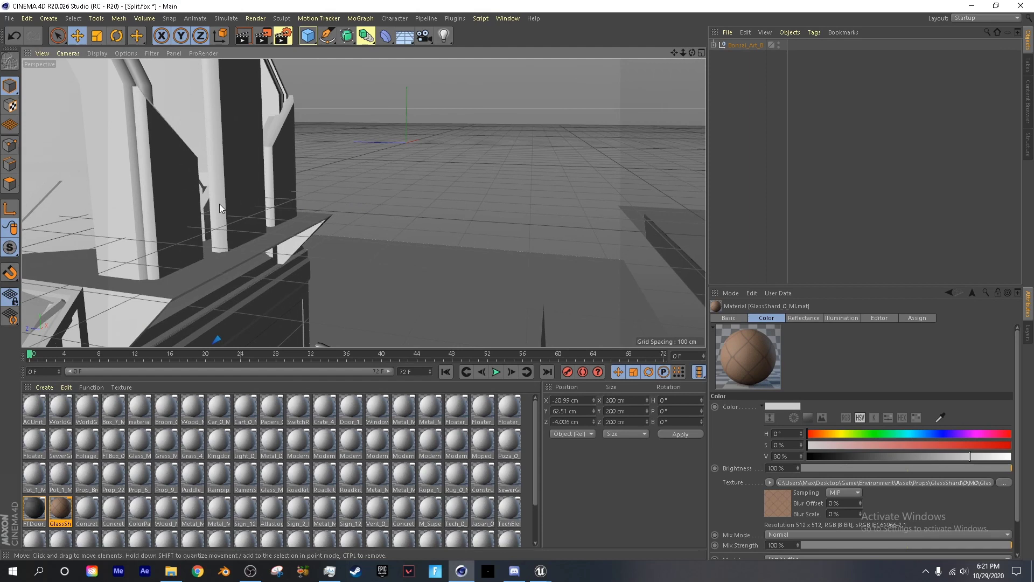
left_click_drag(219, 204, 217, 204)
Step: Check the names of untextured materials, from Pot_1_M0_PlantAlpha_MI through its neighbours to Foliage_1_M0_VegetationLeaves_MI
left_click(39, 478)
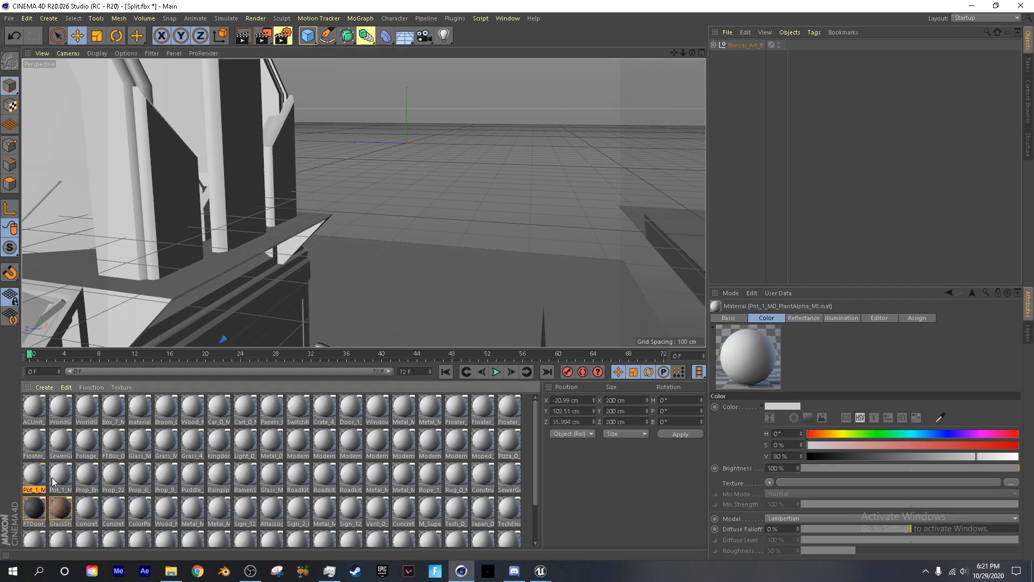
left_click(60, 478)
left_click(59, 444)
left_click(86, 444)
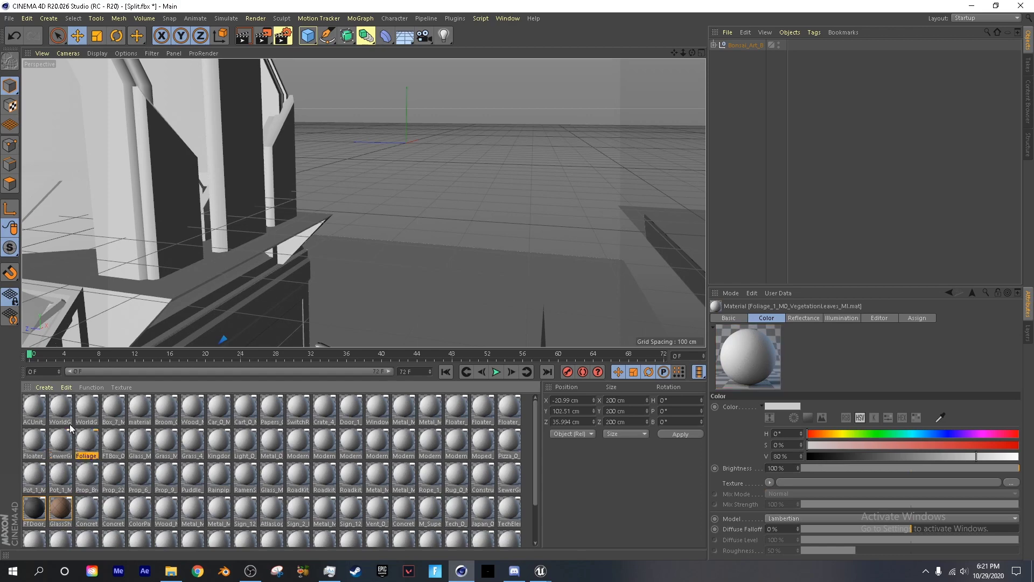
Step: Try to save the project under the name Split.c4d on the Desktop
left_click(10, 18)
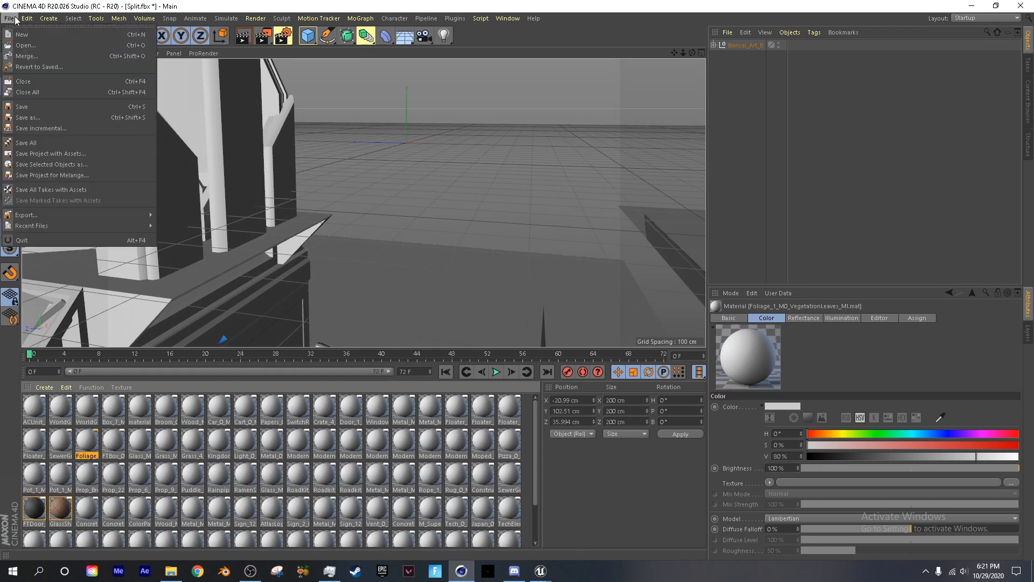
left_click(36, 118)
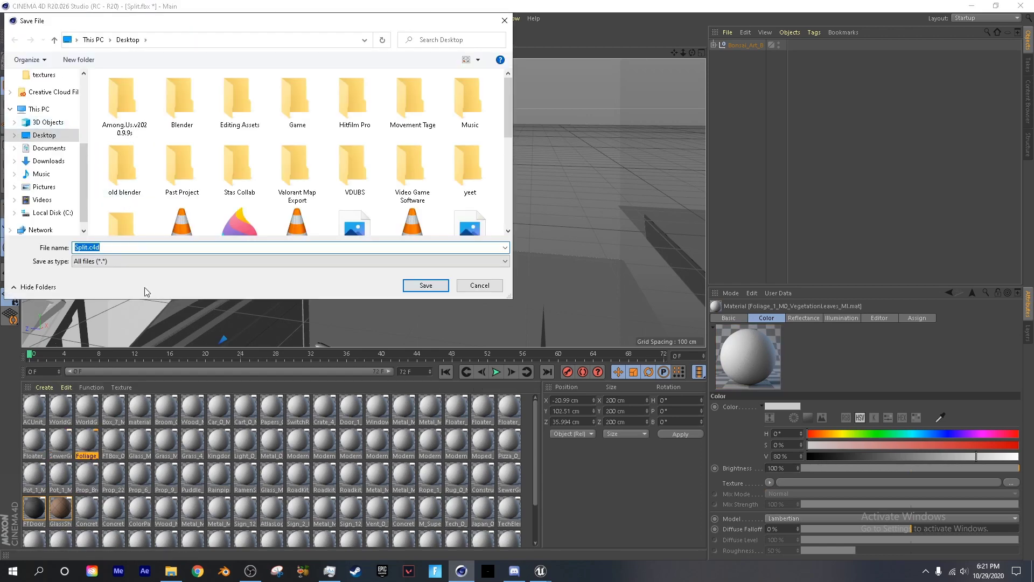
left_click(115, 261)
left_click(115, 261)
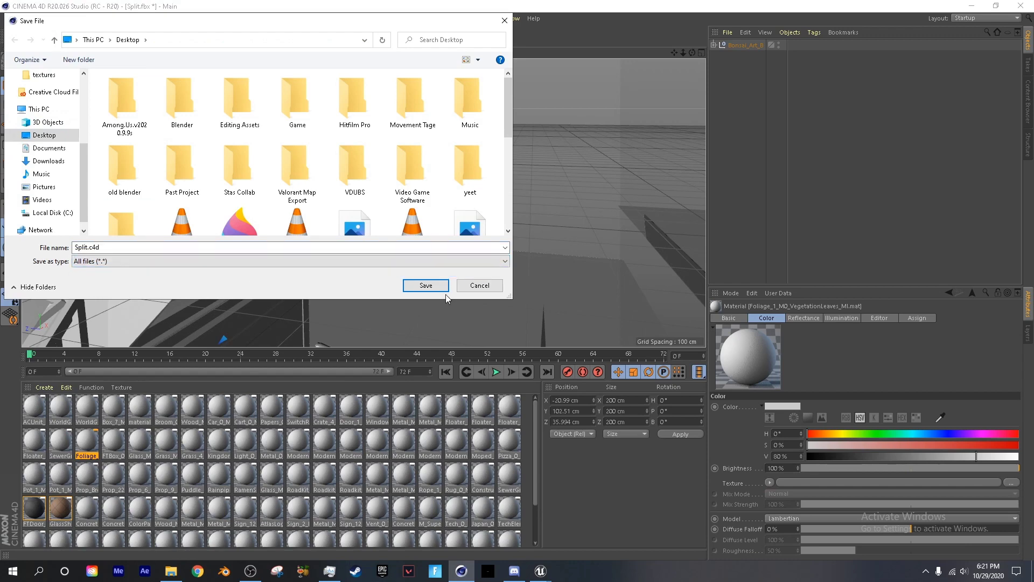
left_click(428, 286)
left_click(9, 18)
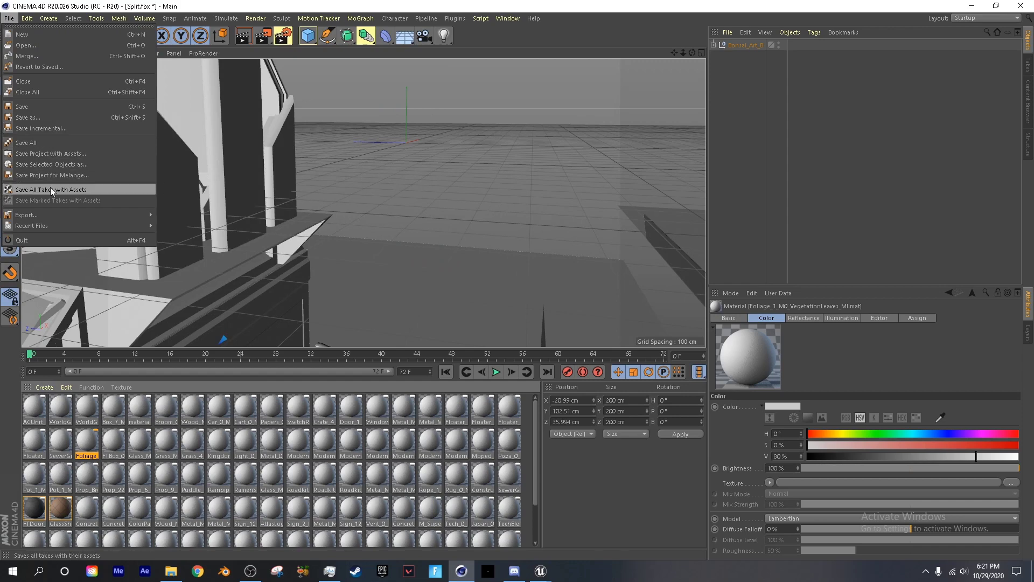
mouse_move(56, 215)
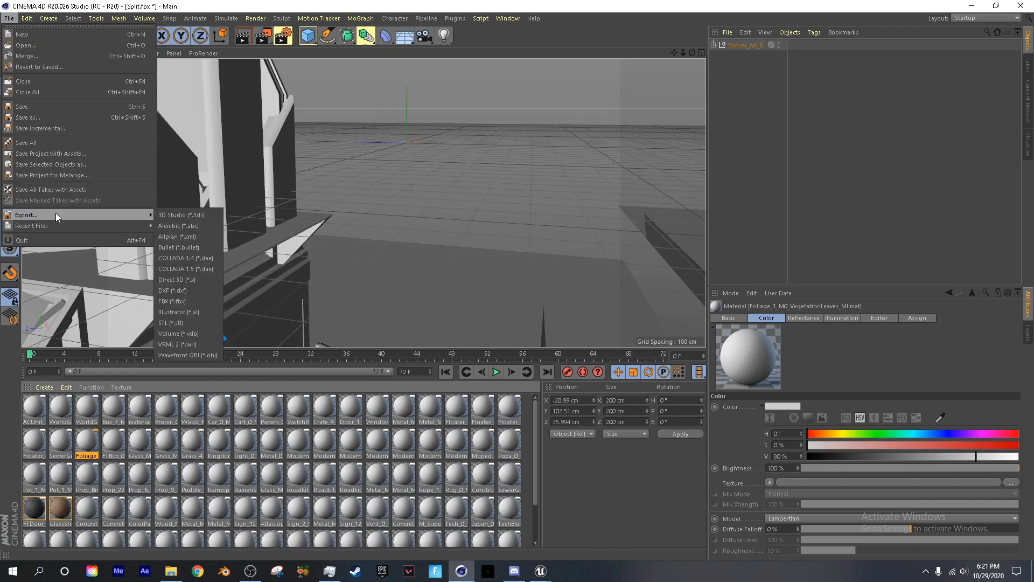
left_click(187, 303)
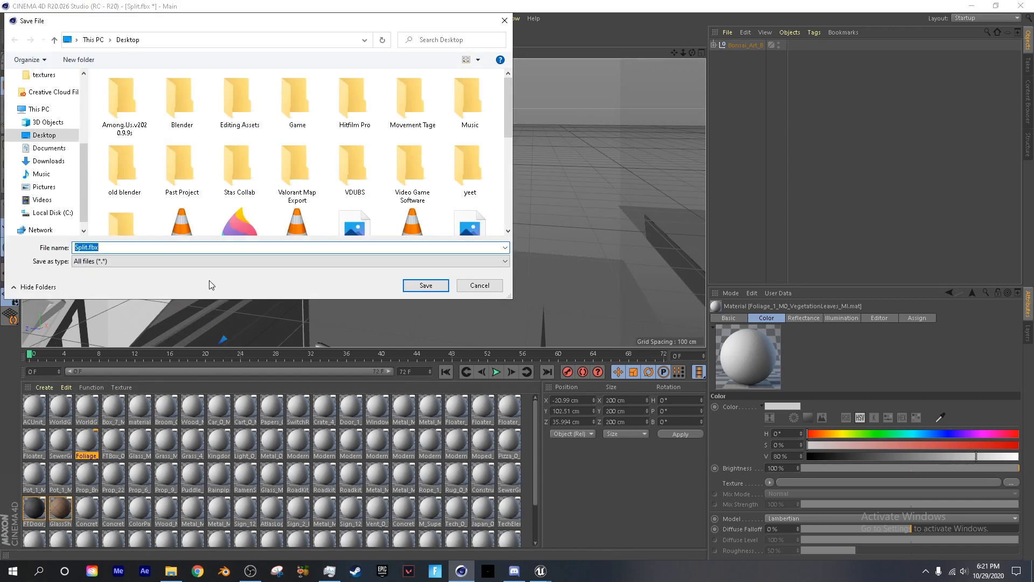
left_click(478, 287)
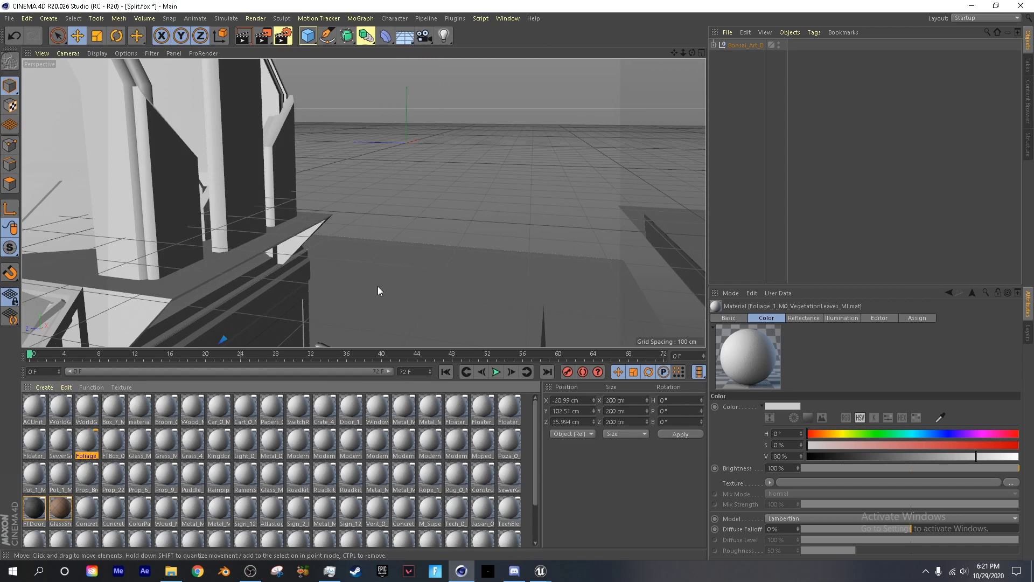